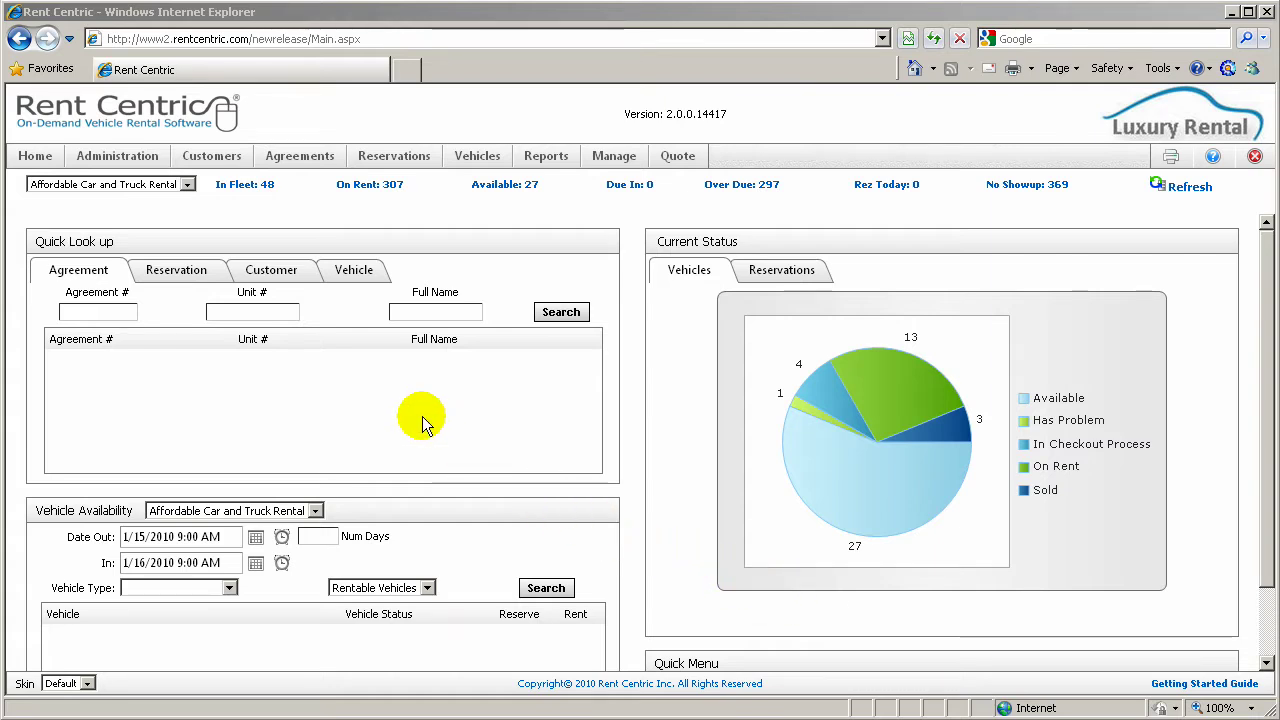
Step: Go to Reservations and start a new blank reservation with Add New
scroll(422, 416, "down", 2)
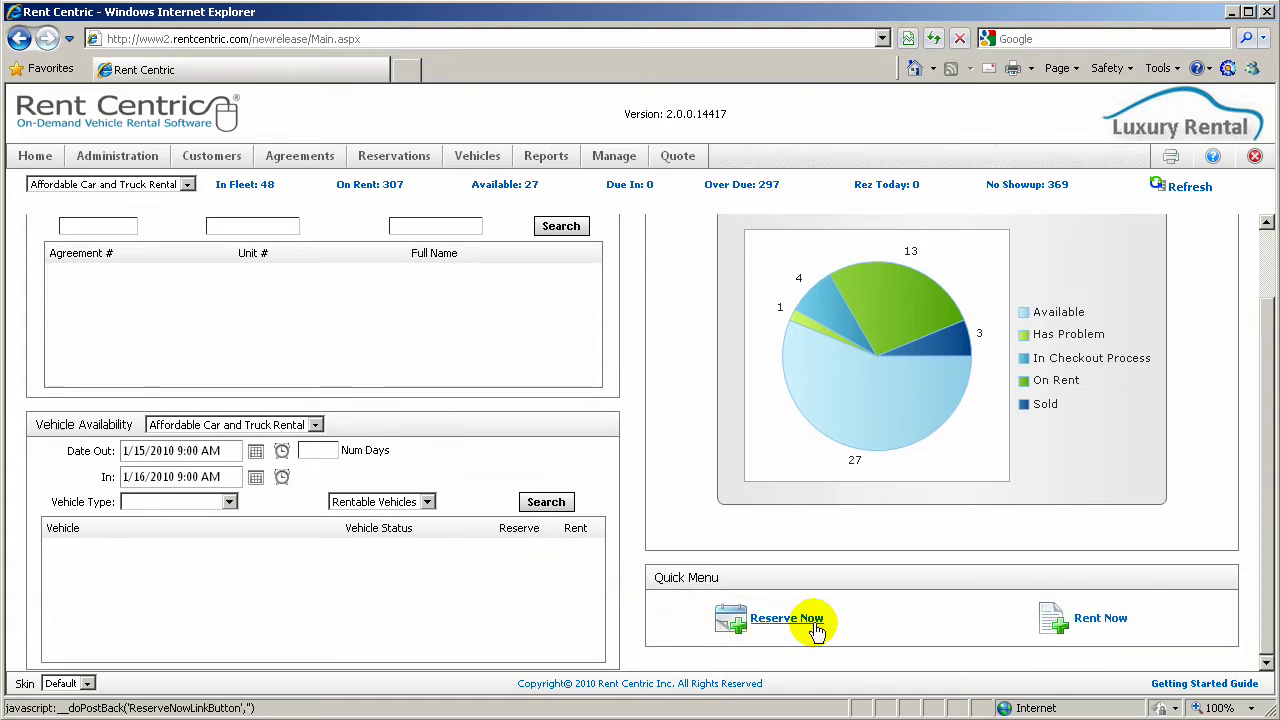
scroll(451, 363, "up", 2)
left_click(390, 166)
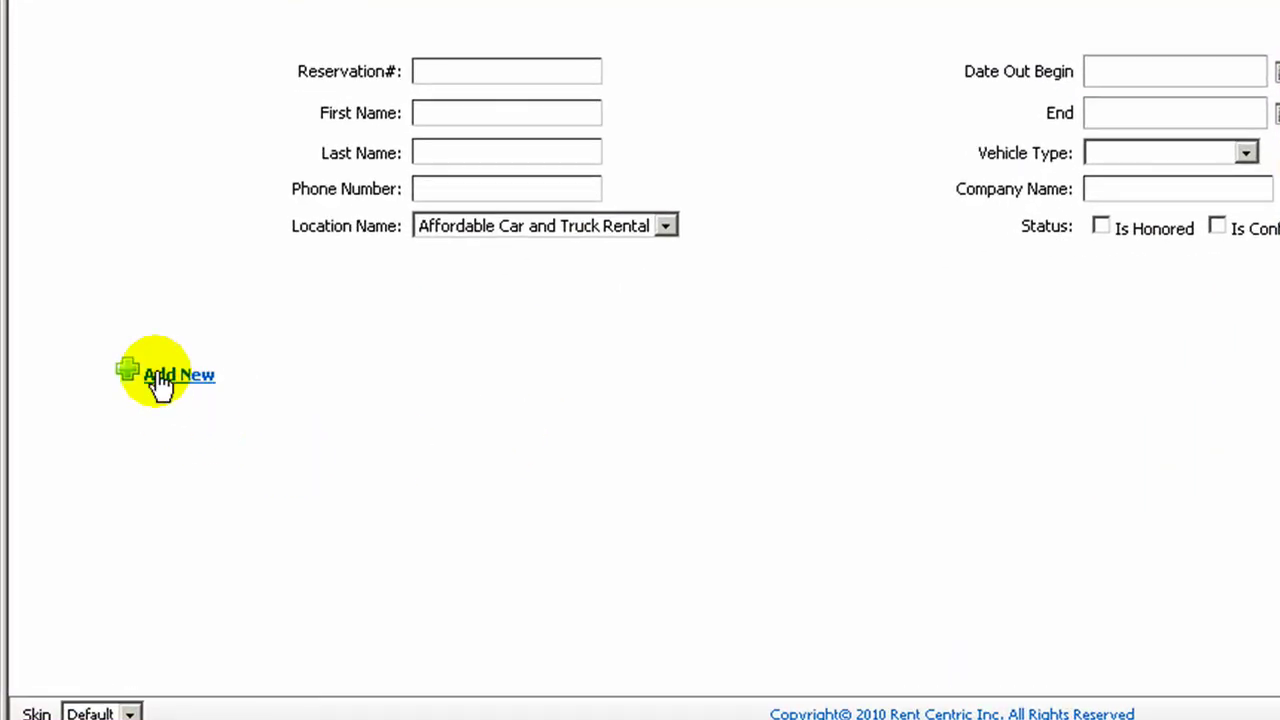
left_click(160, 380)
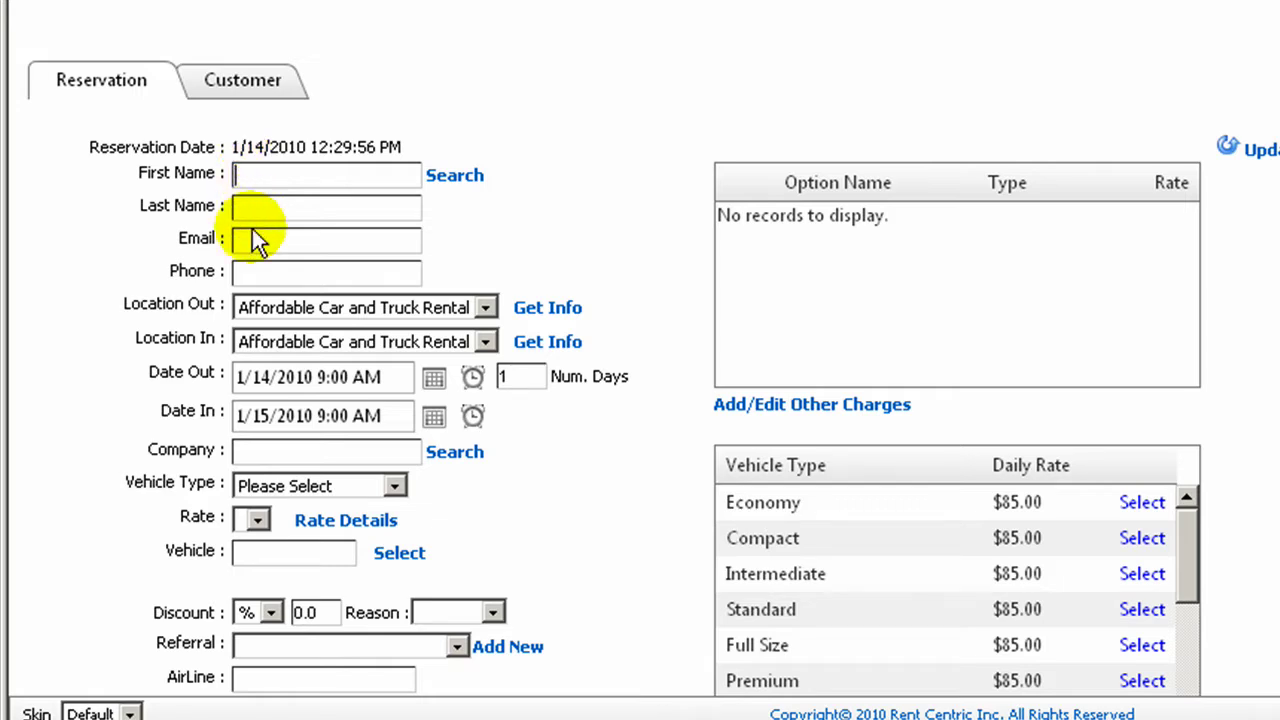
Step: Look up customers by first name and fill the reservation with the first matching customer
left_click(458, 178)
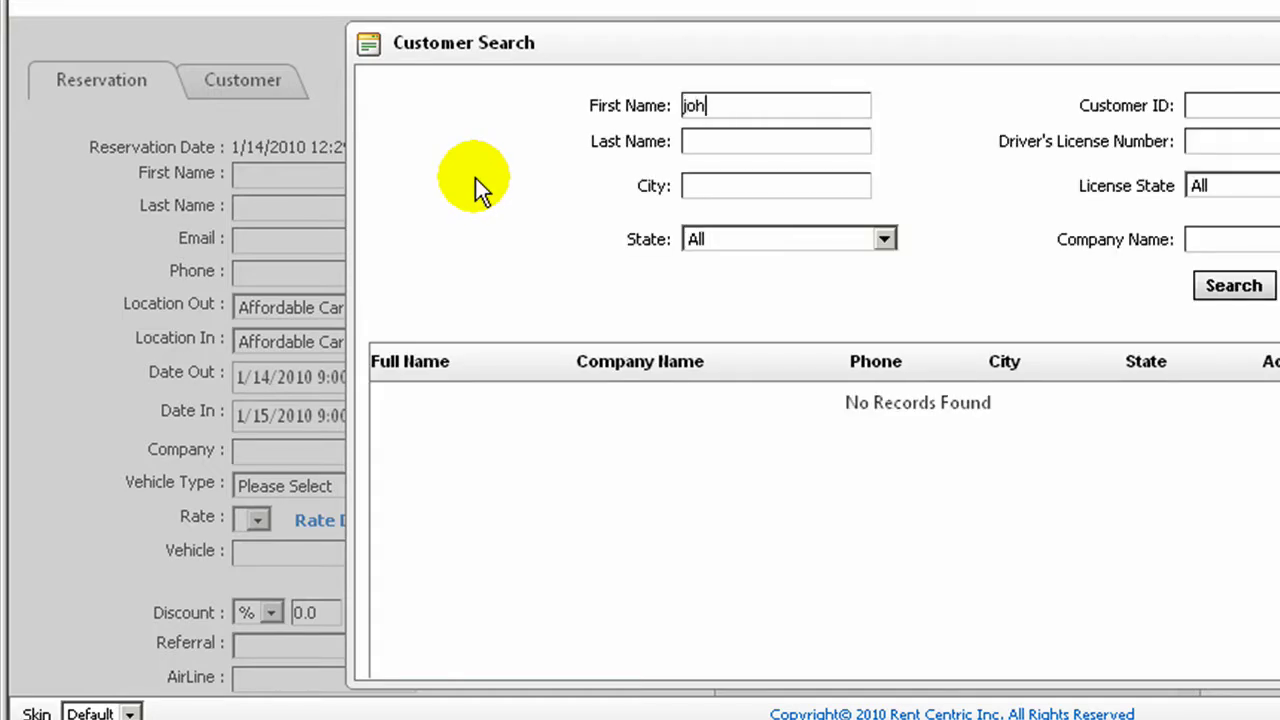
left_click(1222, 290)
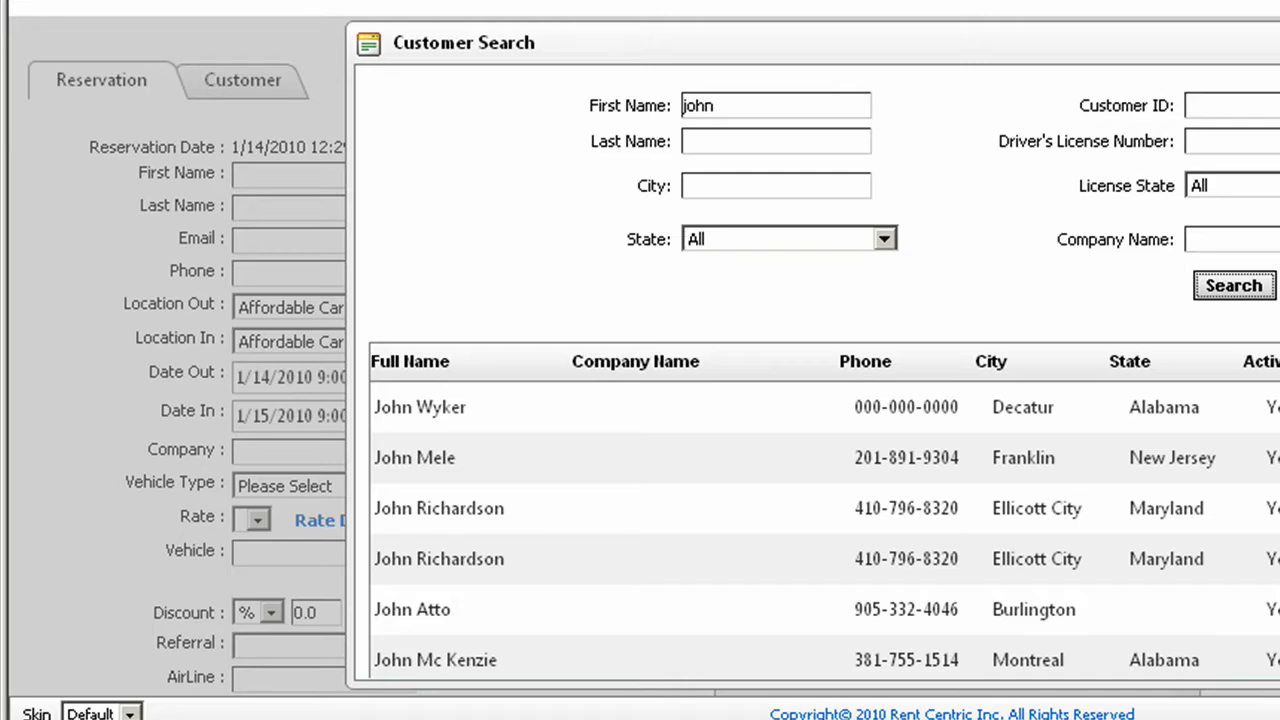
left_click(1272, 43)
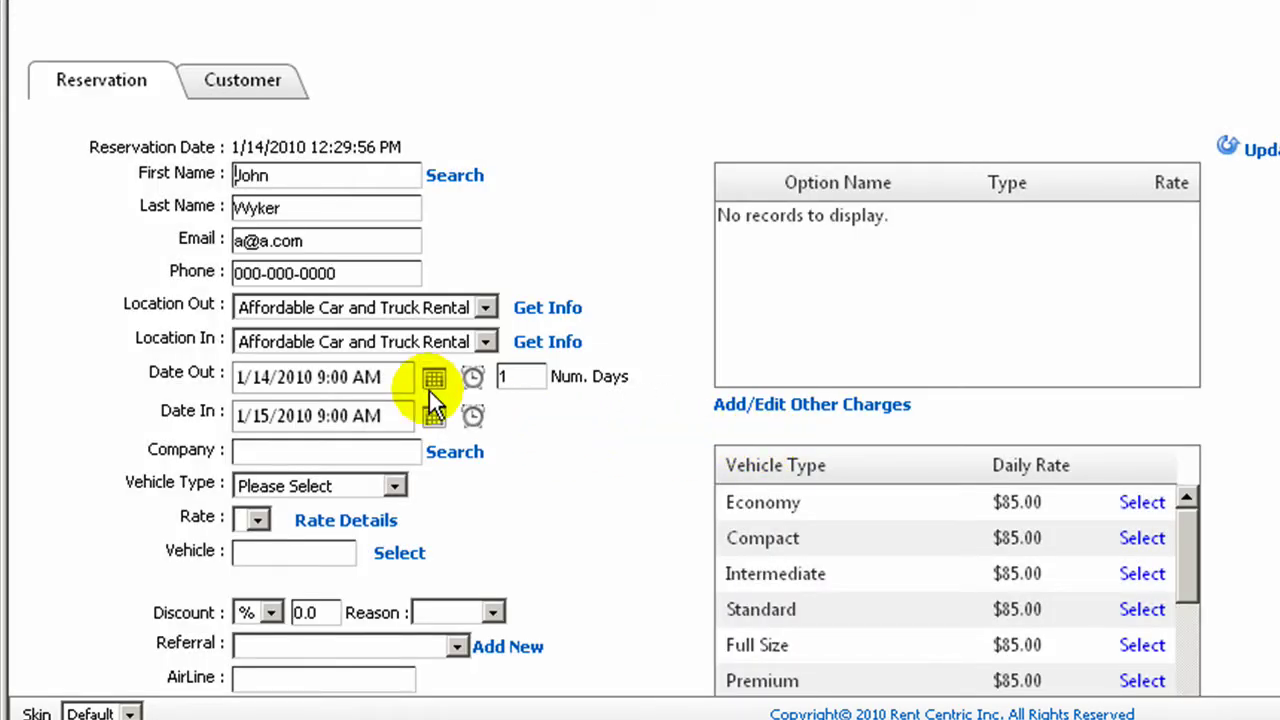
left_click(245, 84)
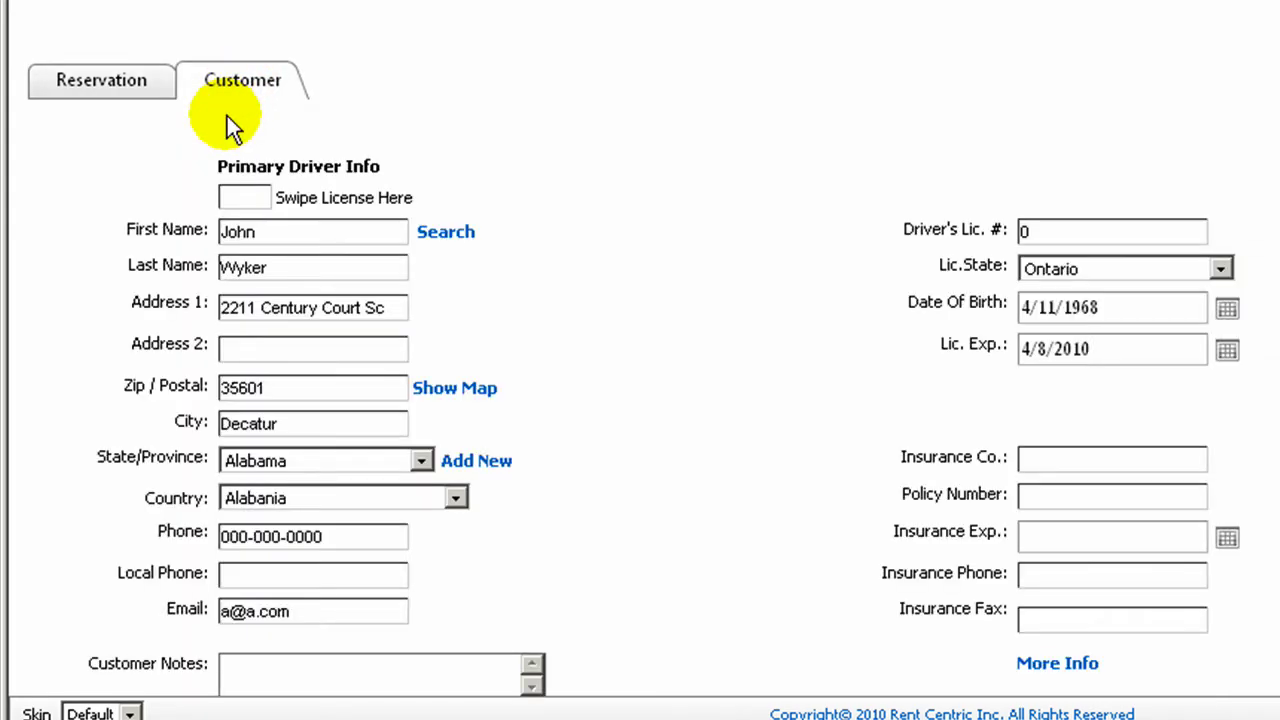
scroll(734, 495, "down", 3)
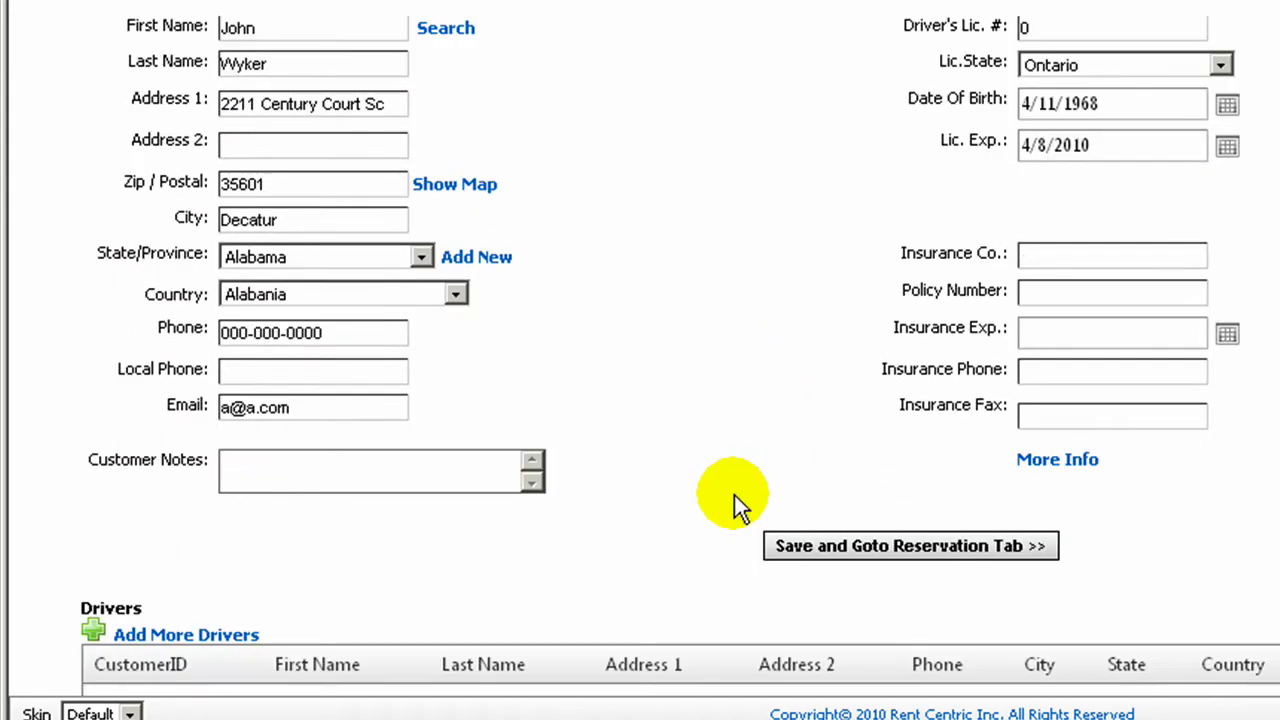
scroll(376, 602, "down", 2)
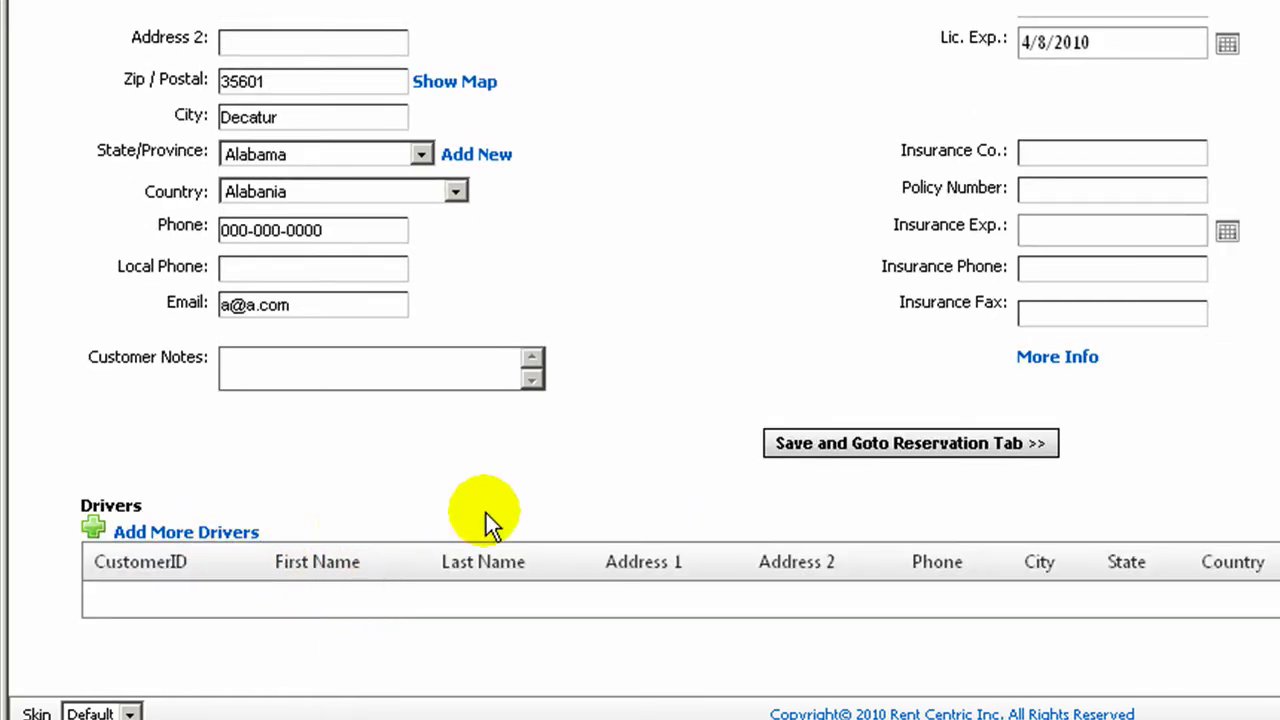
scroll(545, 488, "up", 2)
scroll(545, 488, "up", 3)
scroll(806, 590, "down", 2)
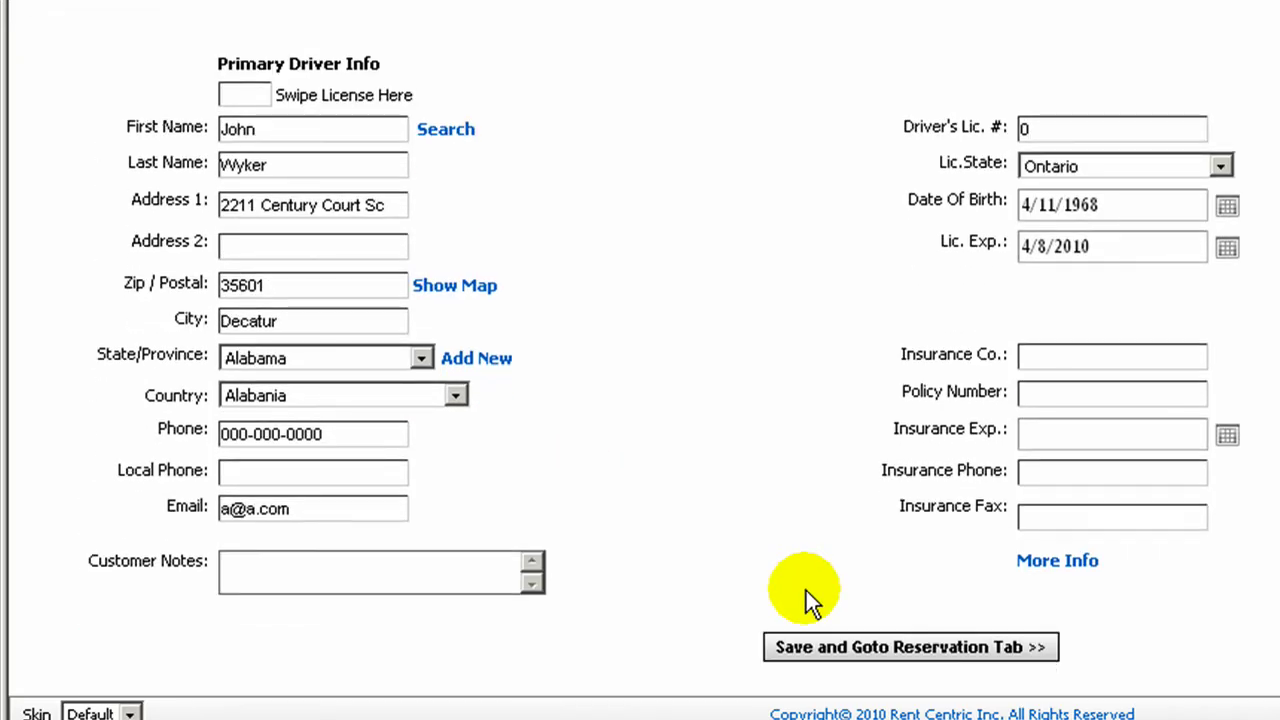
scroll(806, 590, "up", 2)
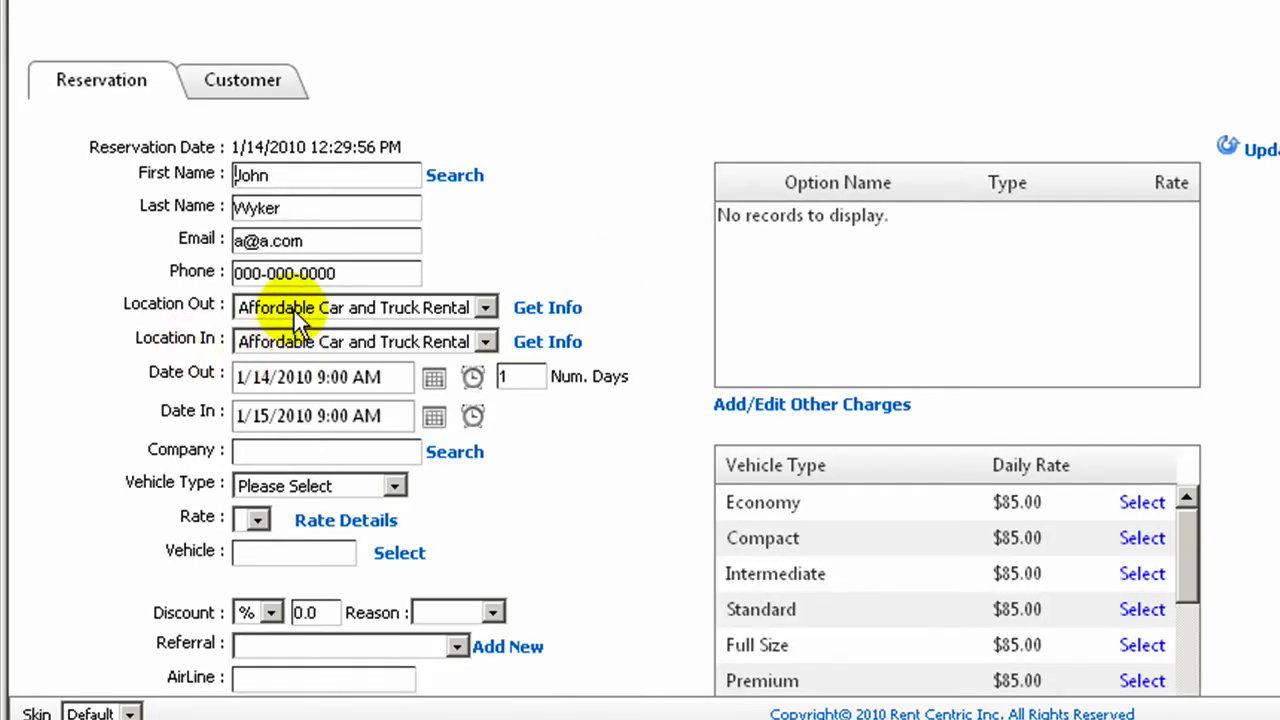
Step: Set the rental to 3 days (return 1/17/2010 9:00 AM) and dismiss Company Search unused
left_click(515, 380)
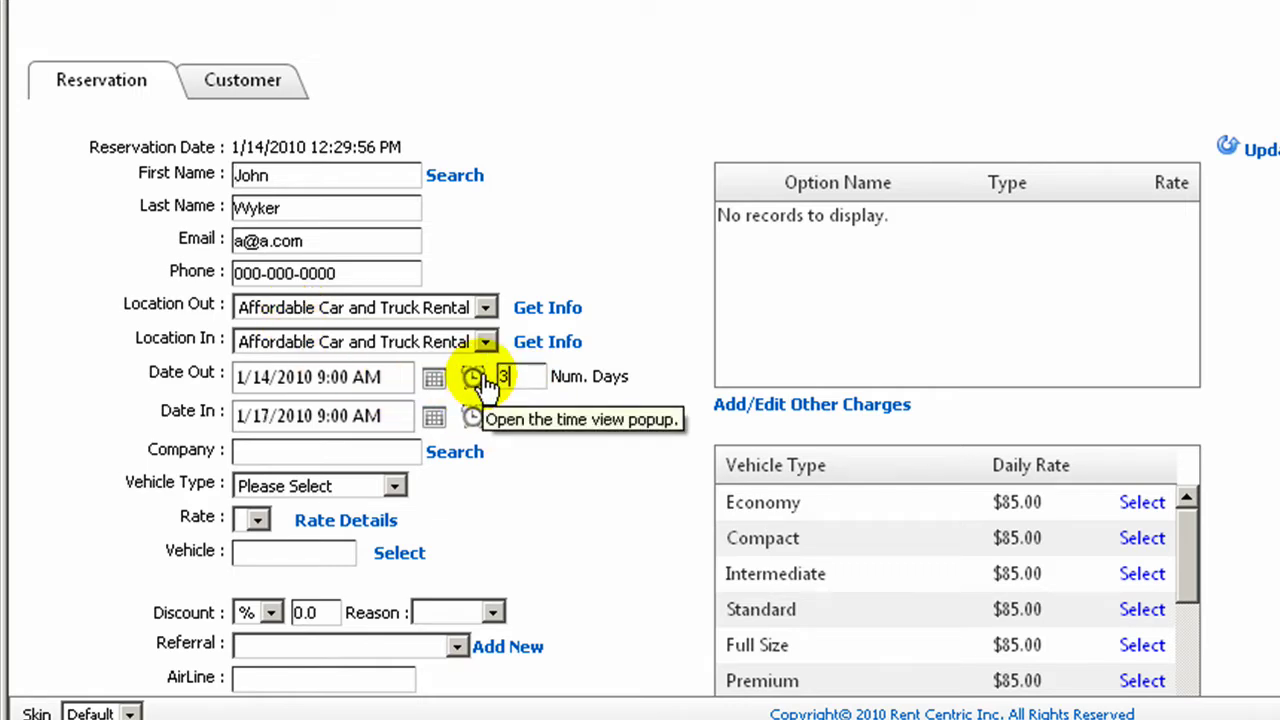
left_click(498, 456)
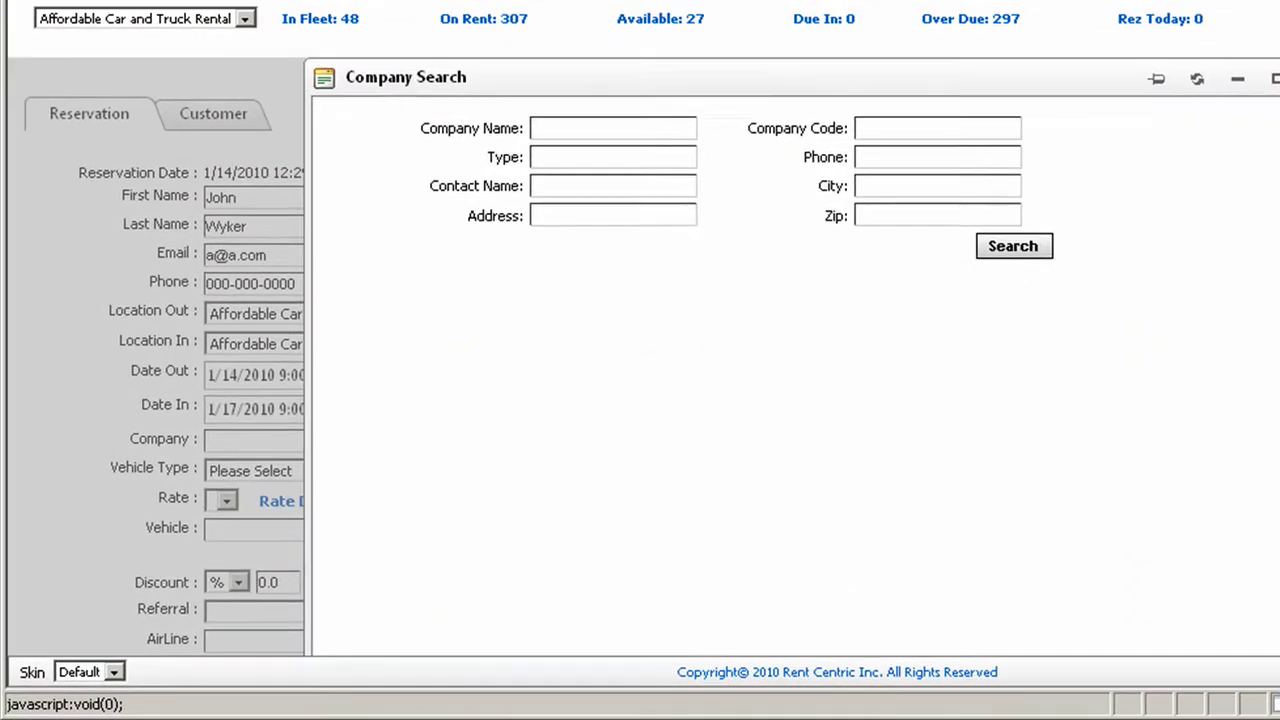
left_click(1011, 230)
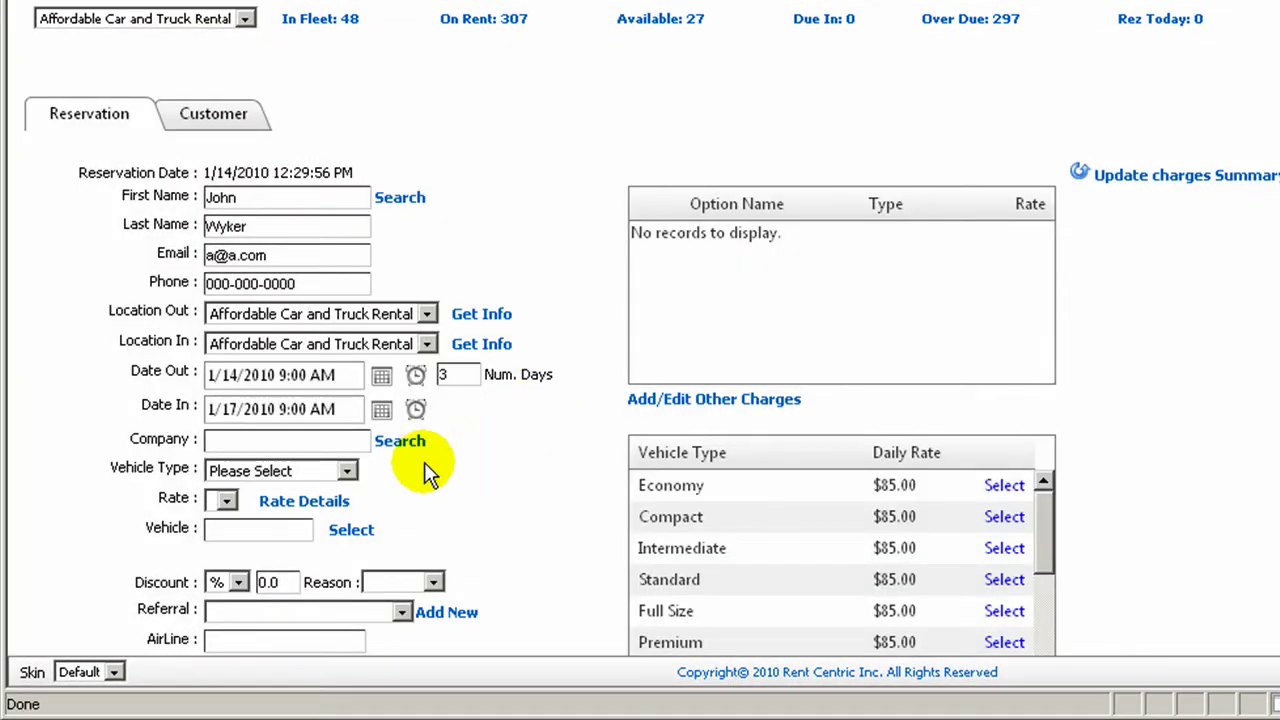
Step: Choose the Intermediate vehicle type and the Daily Special ($30.00) rate
left_click(335, 471)
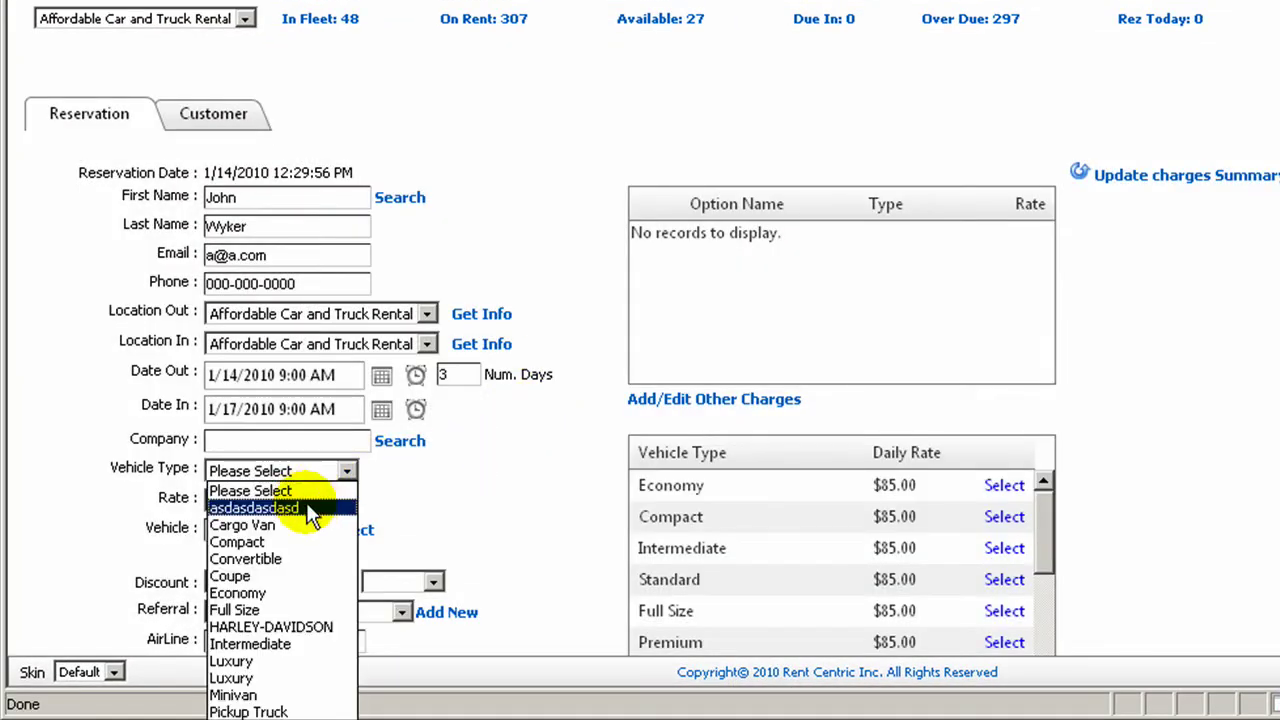
left_click(277, 645)
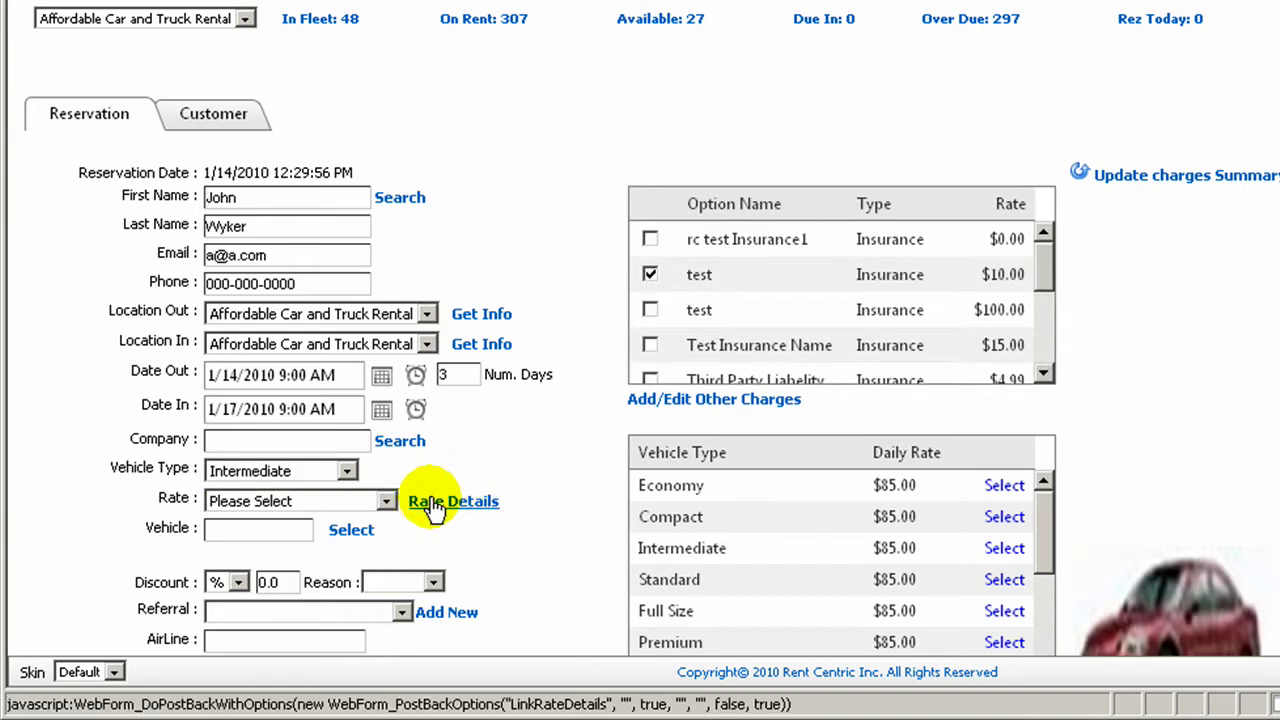
left_click(335, 503)
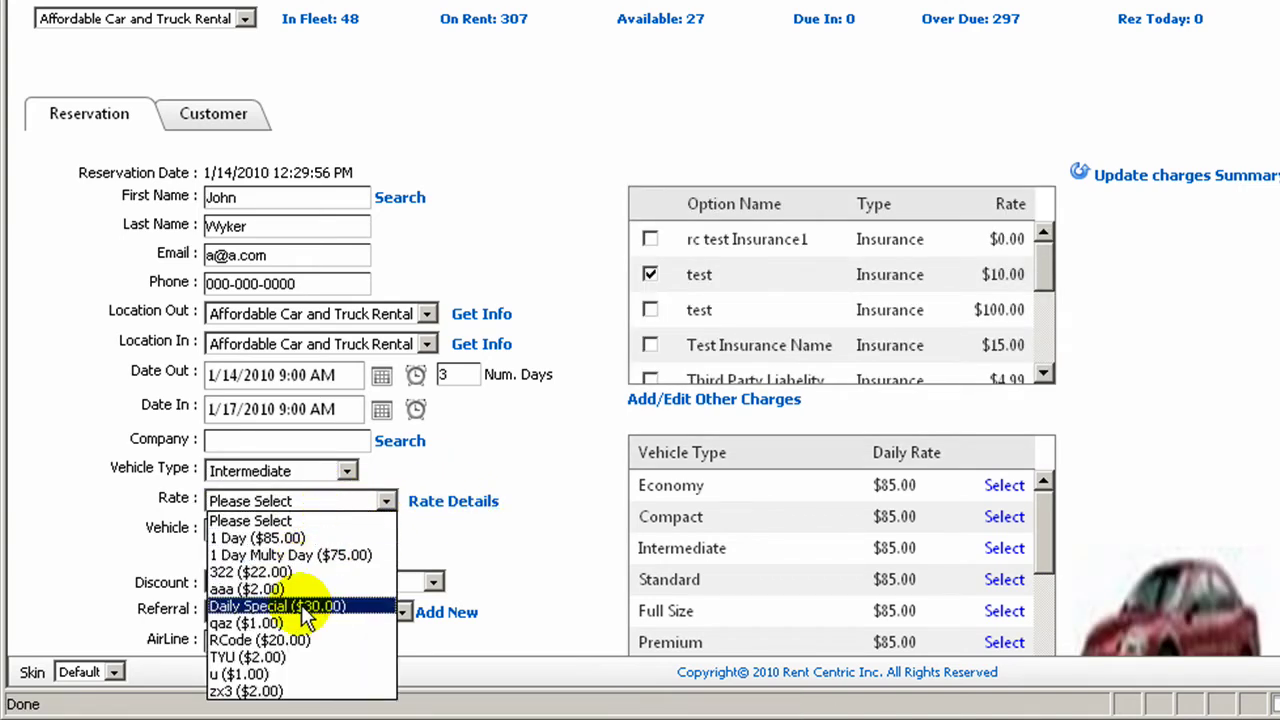
left_click(340, 606)
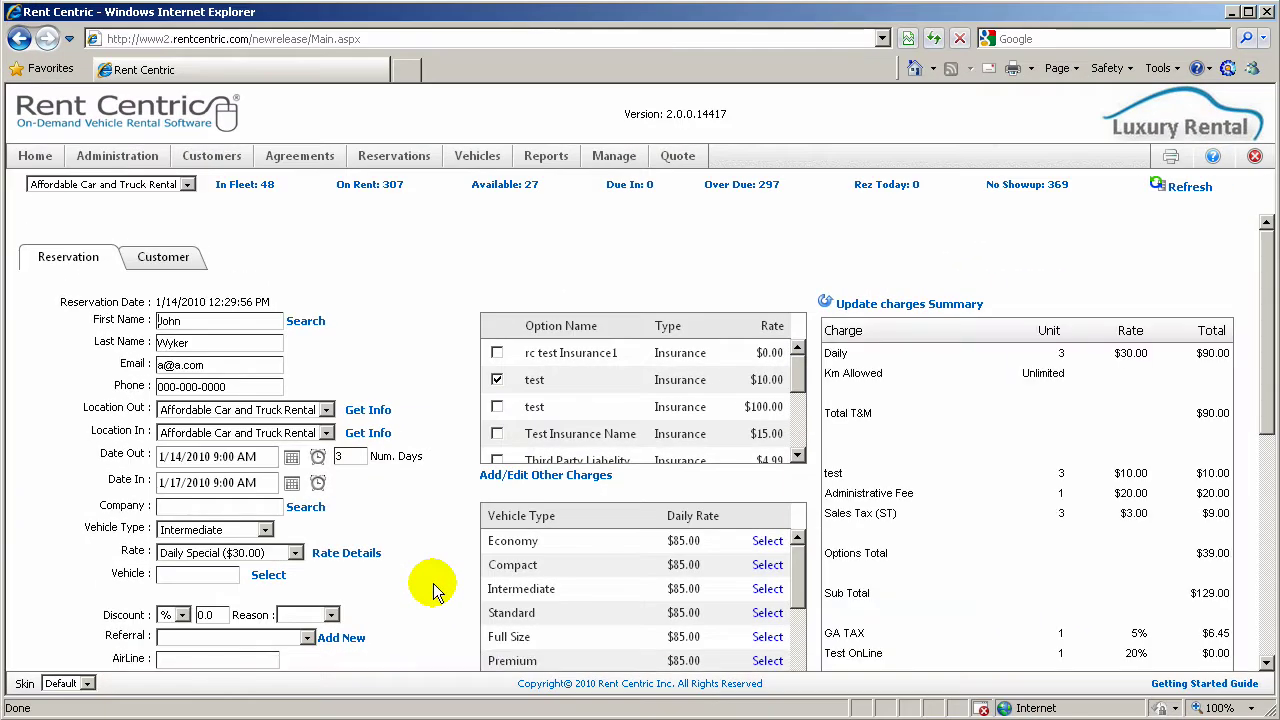
left_click(362, 555)
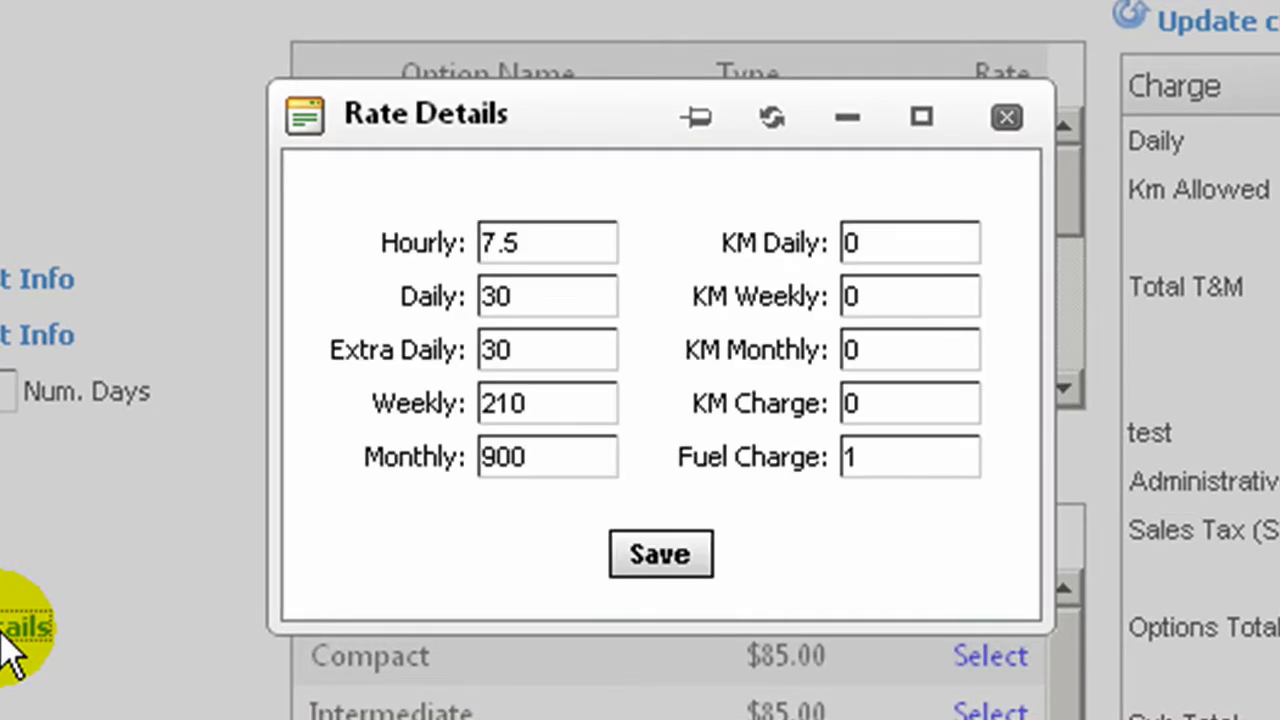
Step: Change the Daily Special's daily rate from 30 to 25 and save it
left_click_drag(543, 306, 418, 310)
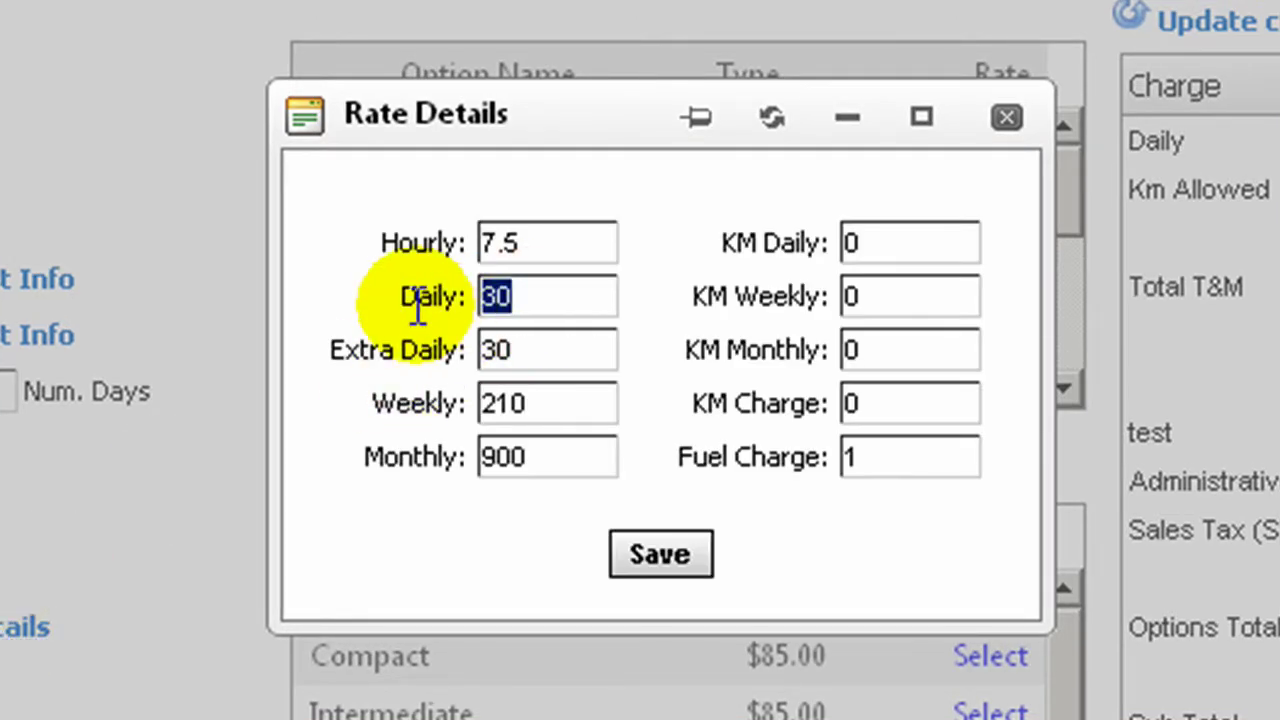
type("25")
left_click(668, 548)
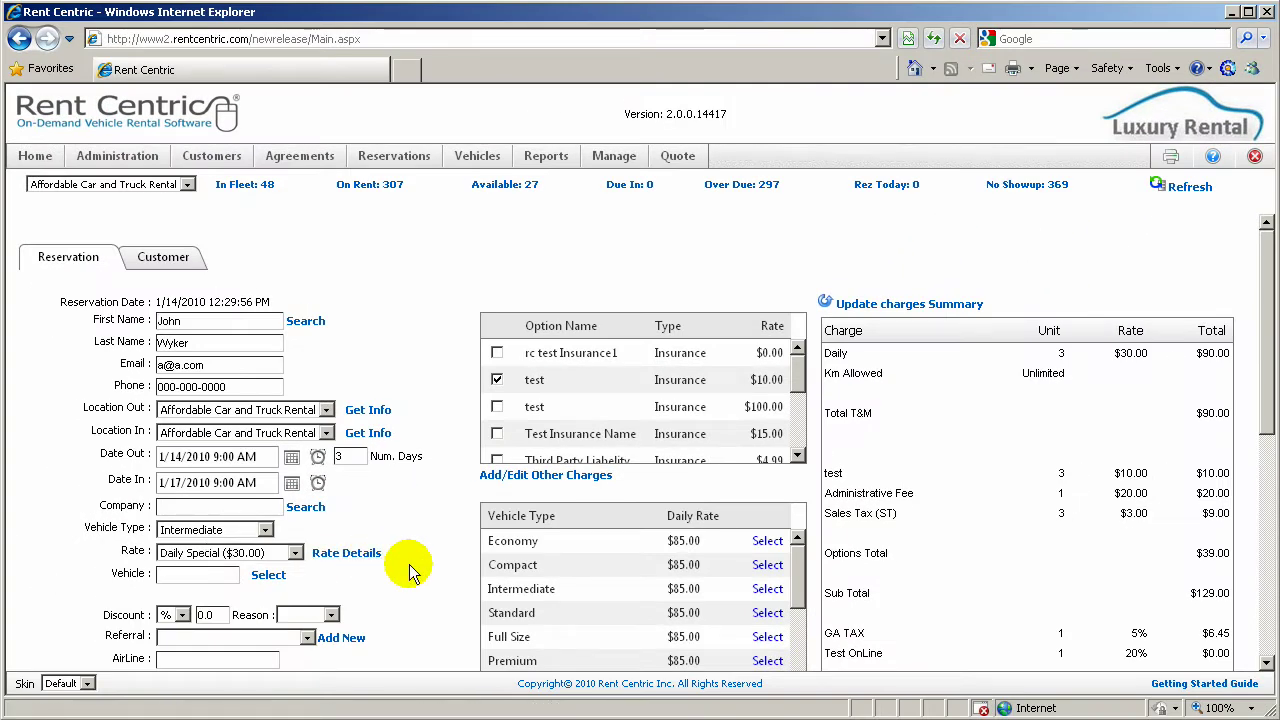
scroll(410, 569, "down", 1)
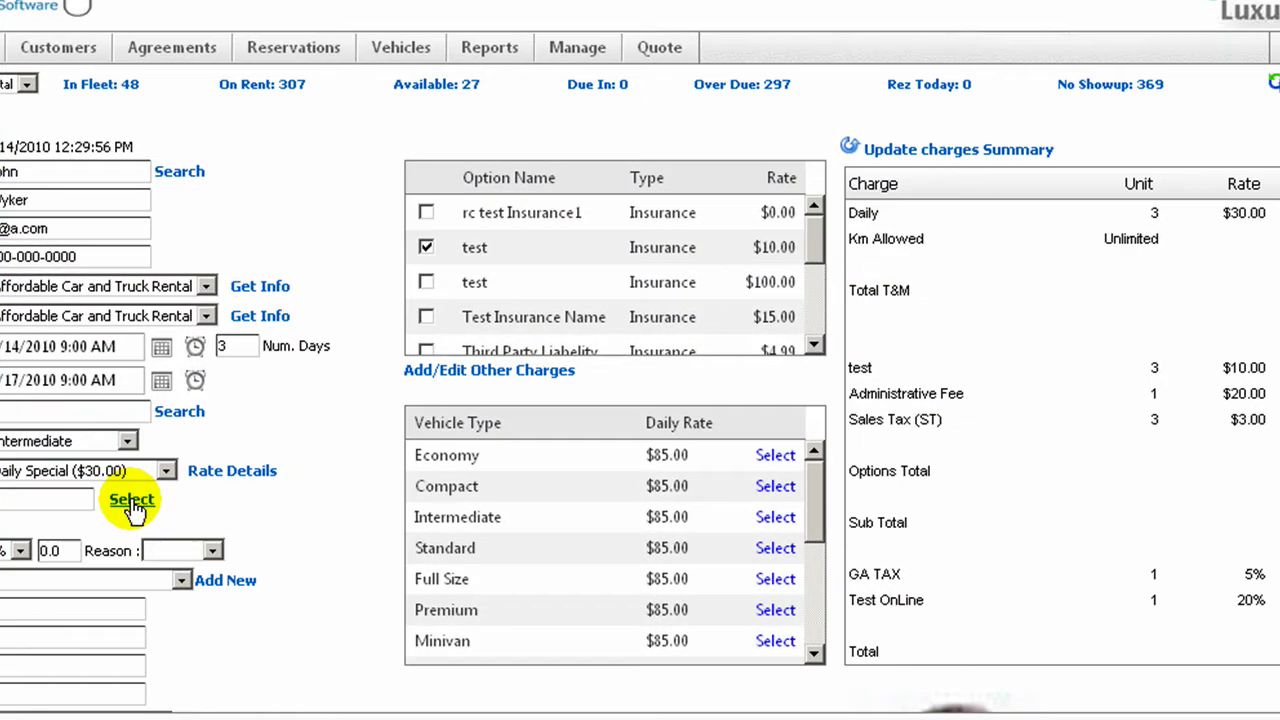
Step: List the available Intermediate vehicles, then close the search without assigning one
left_click(257, 465)
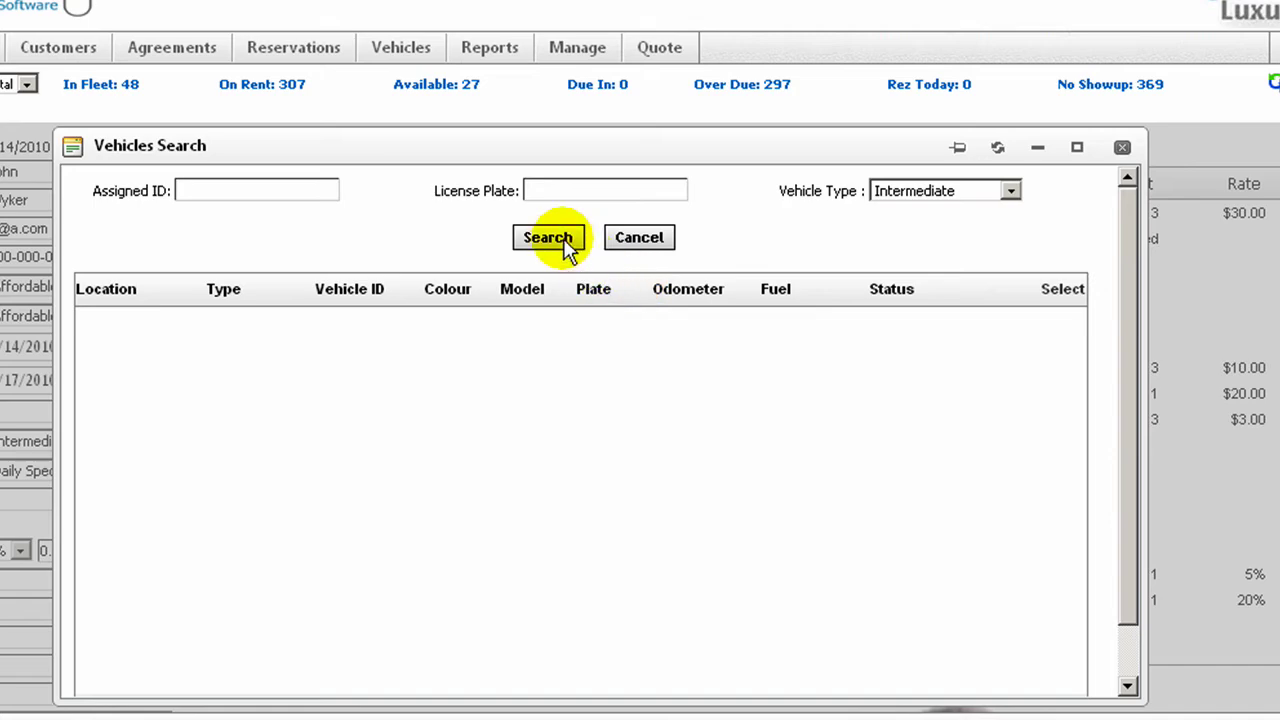
left_click(548, 238)
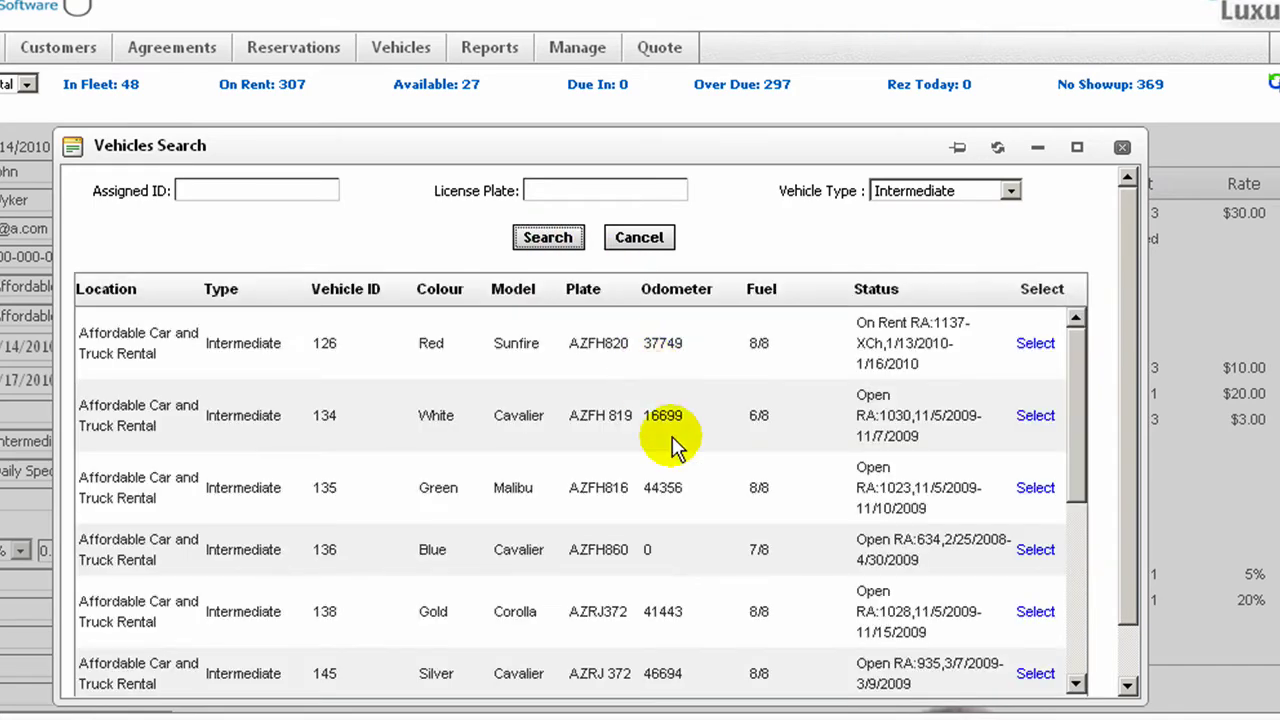
scroll(672, 436, "down", 3)
scroll(672, 436, "down", 1)
scroll(672, 436, "up", 5)
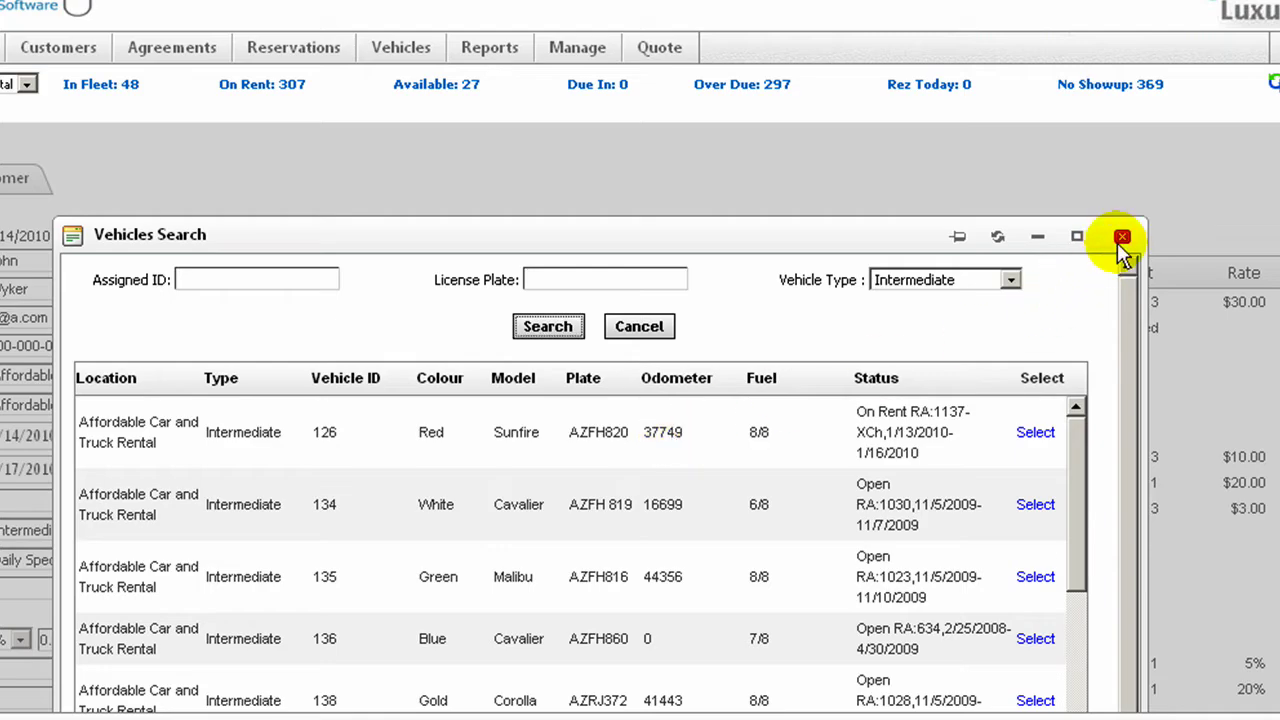
left_click(1123, 238)
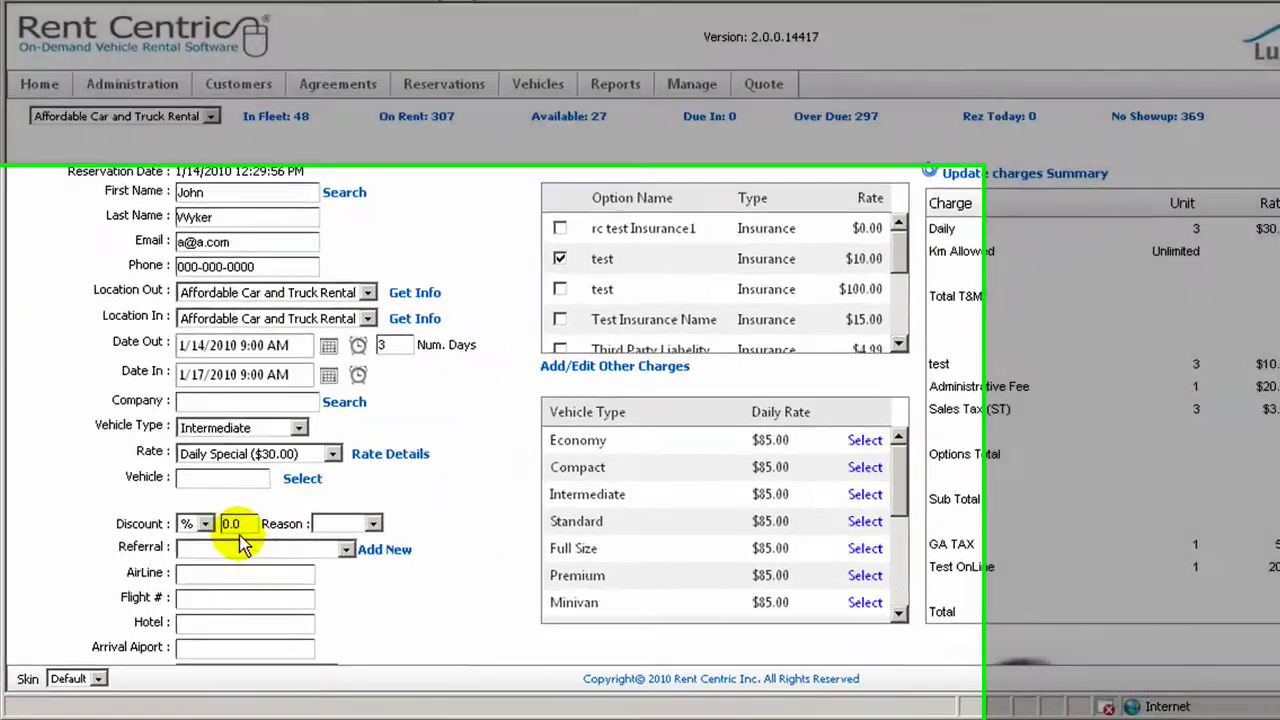
Step: Apply a flat $ discount of 10 and refresh the summary to subtotal $104.00, total $109.20
left_click(205, 546)
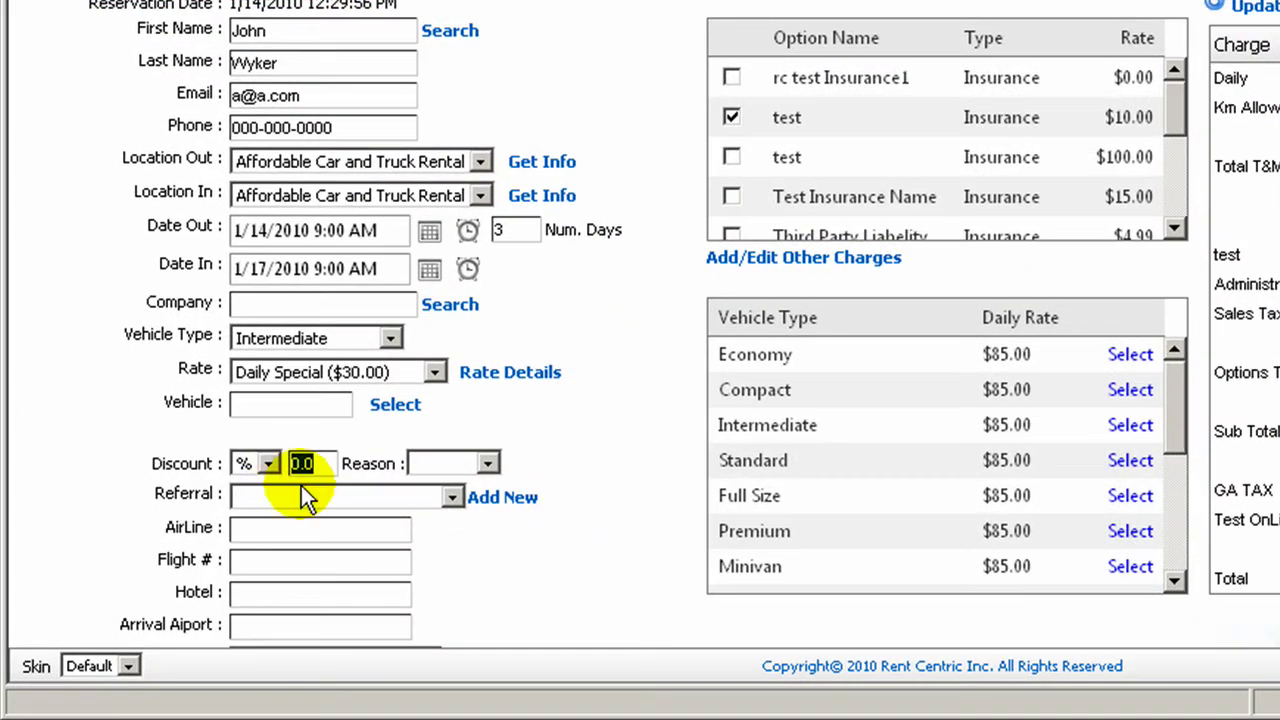
left_click(266, 464)
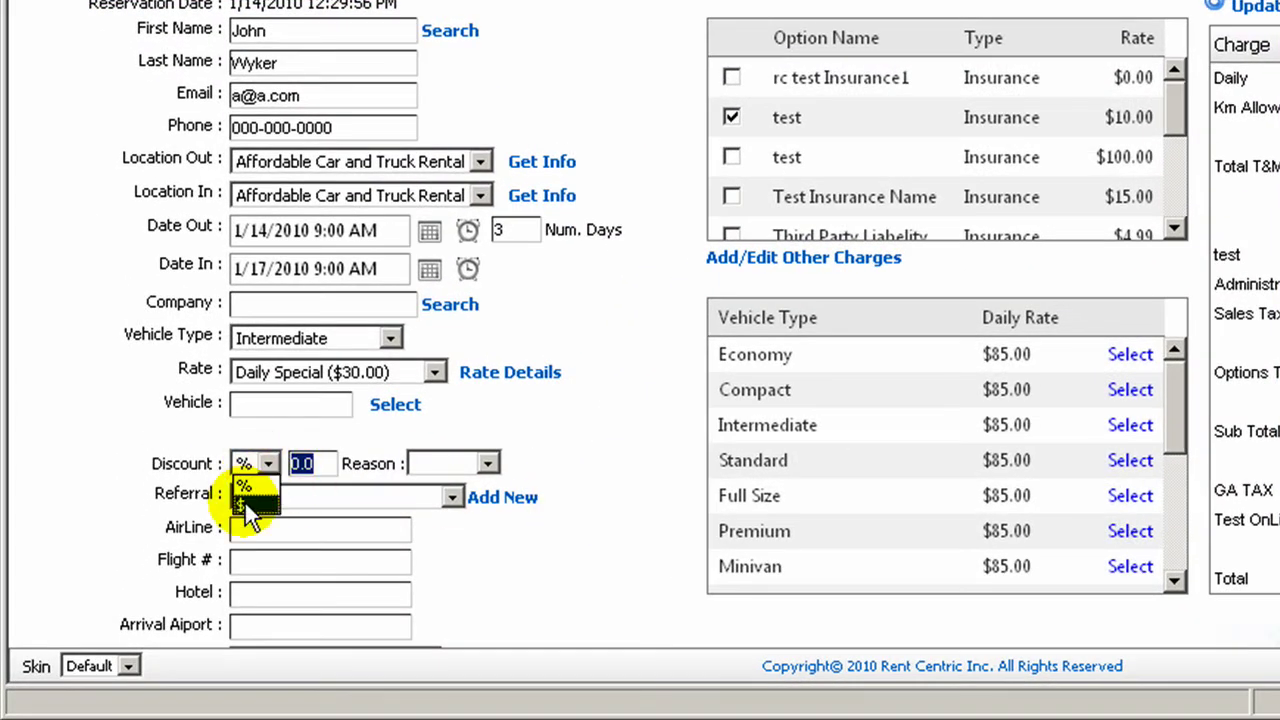
left_click(245, 503)
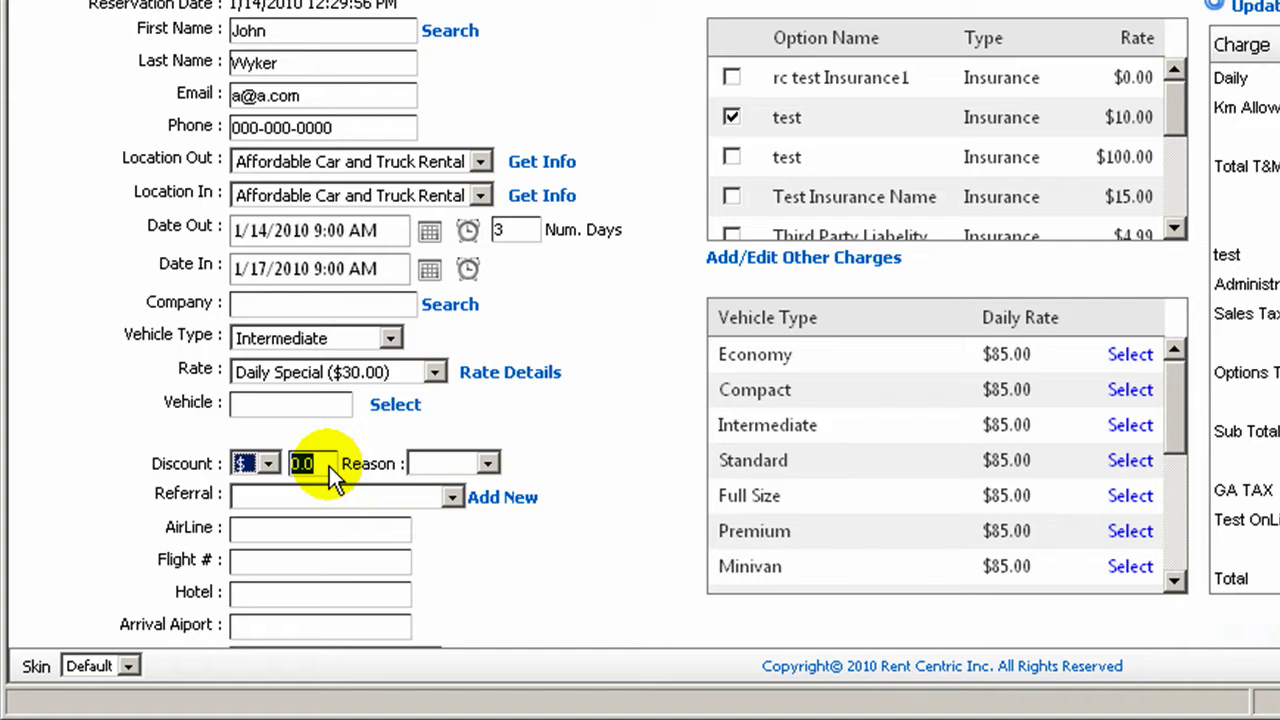
left_click(314, 461)
mouse_move(290, 464)
left_mouse_down()
mouse_move(309, 450)
mouse_move(273, 459)
left_mouse_up()
type("10")
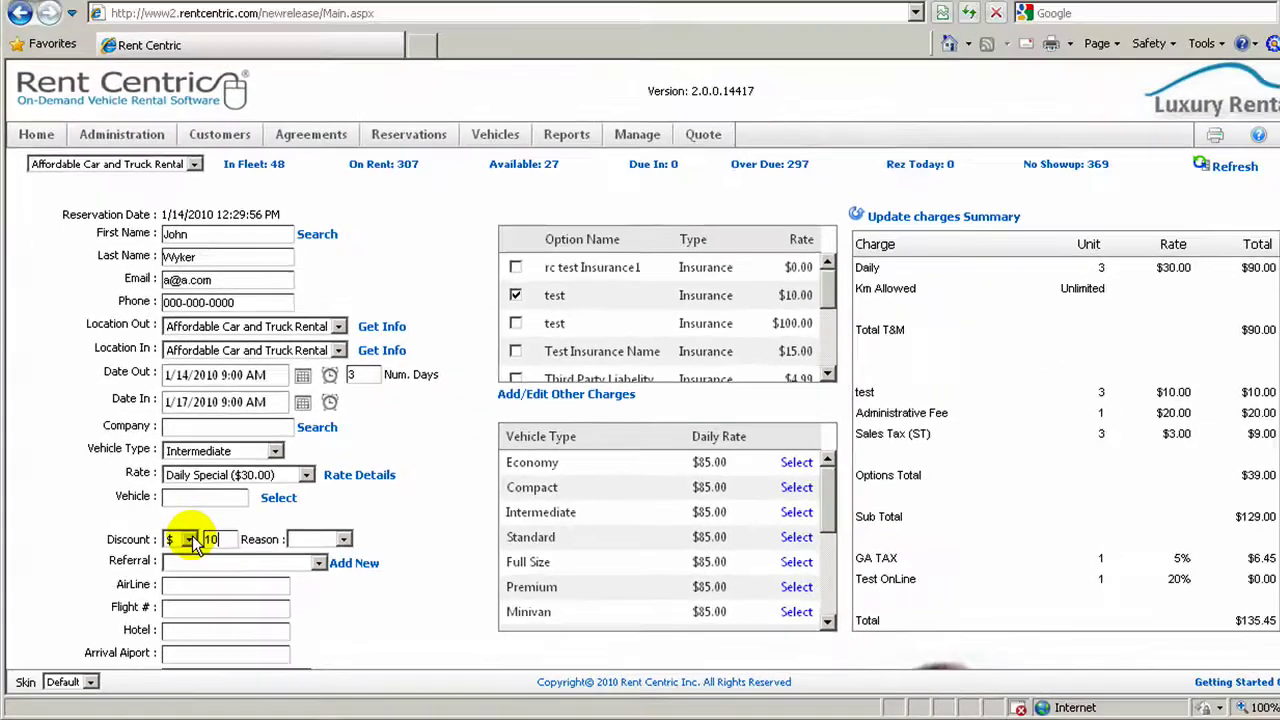
left_click(890, 210)
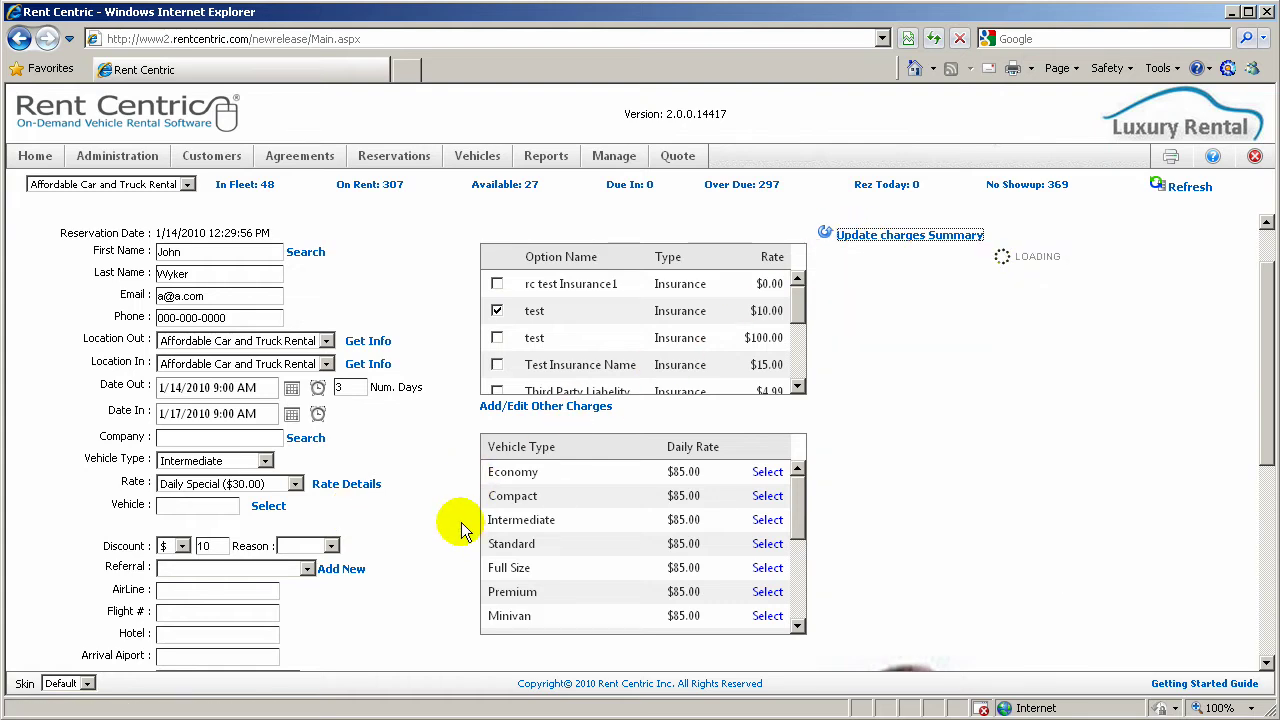
left_click_drag(1245, 384, 821, 383)
Step: Add Third Party Liability insurance ($14.97) and refresh the charges summary to subtotal $118.97
left_click(448, 415)
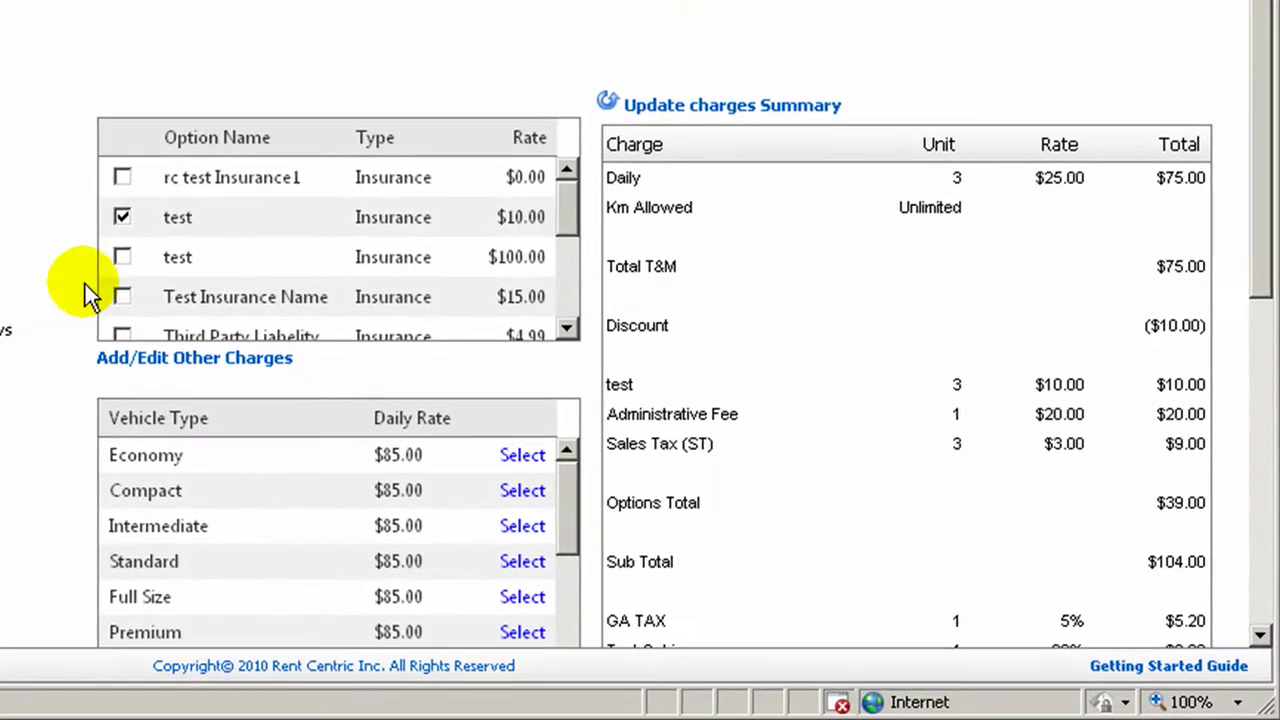
scroll(712, 333, "down", 1)
scroll(568, 236, "down", 1)
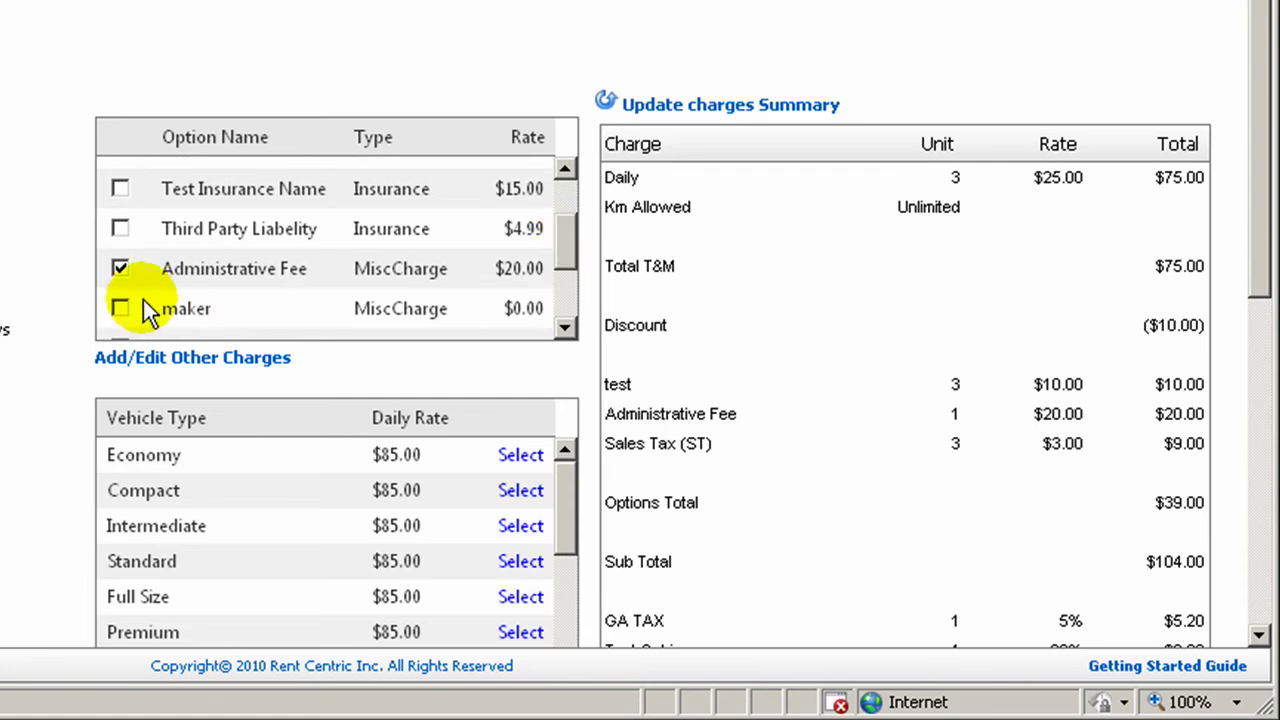
scroll(120, 255, "up", 1)
scroll(121, 248, "up", 1)
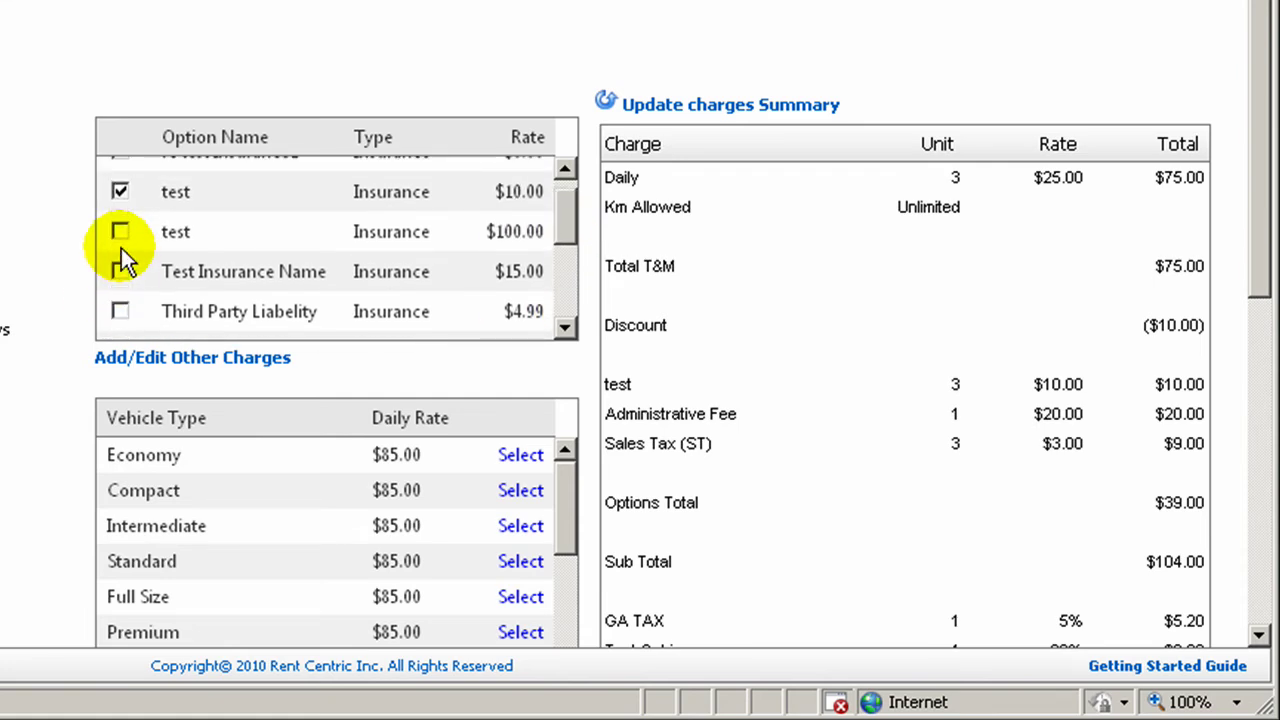
scroll(121, 248, "up", 1)
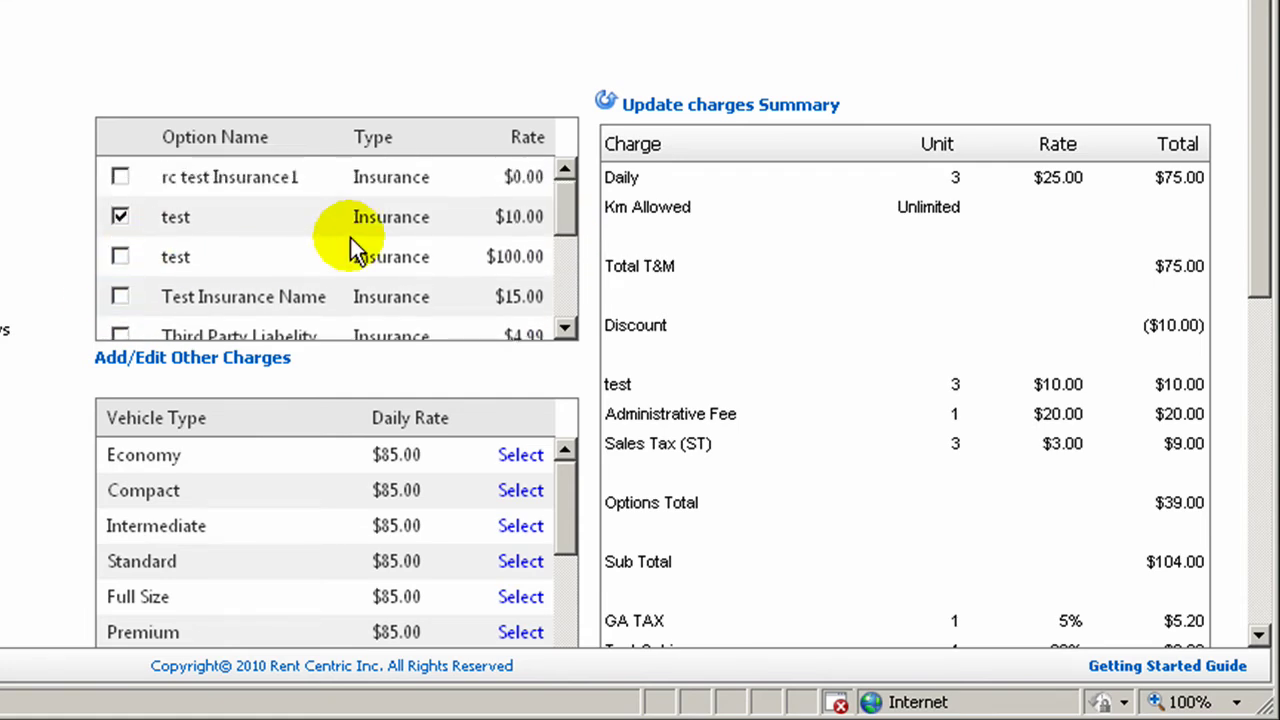
scroll(355, 250, "down", 1)
scroll(355, 250, "down", 4)
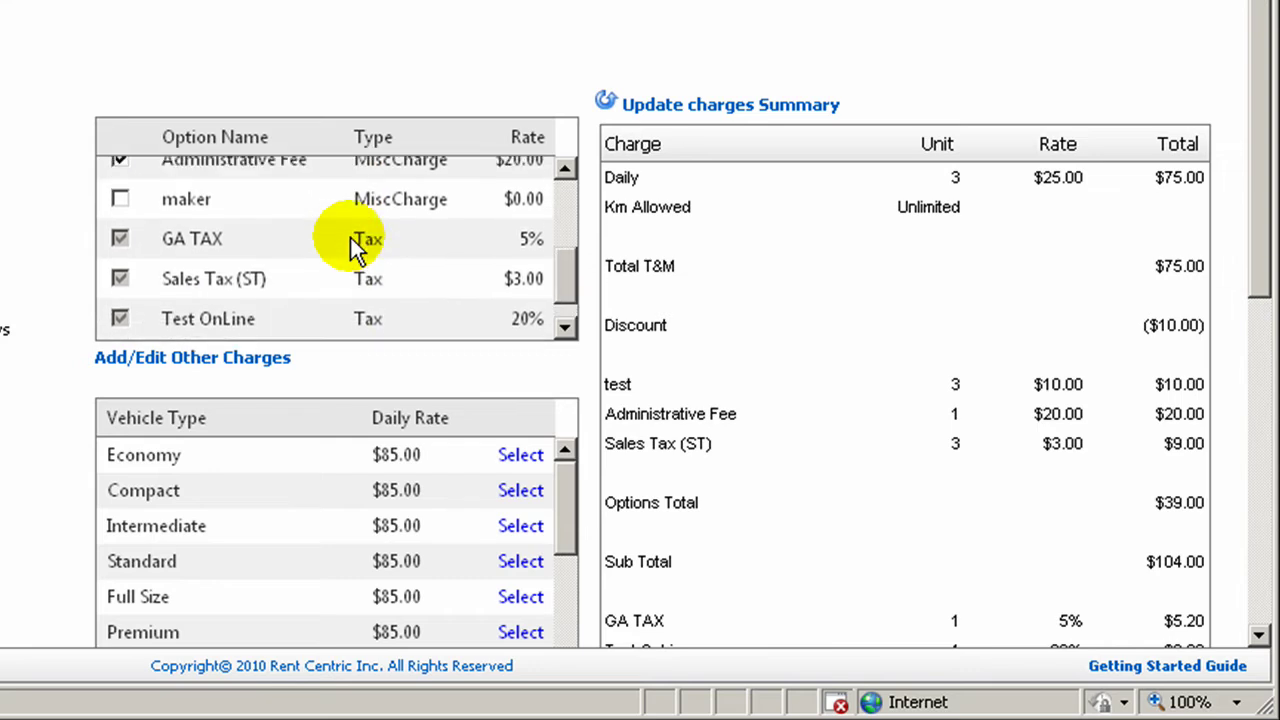
scroll(355, 250, "up", 3)
scroll(300, 252, "up", 1)
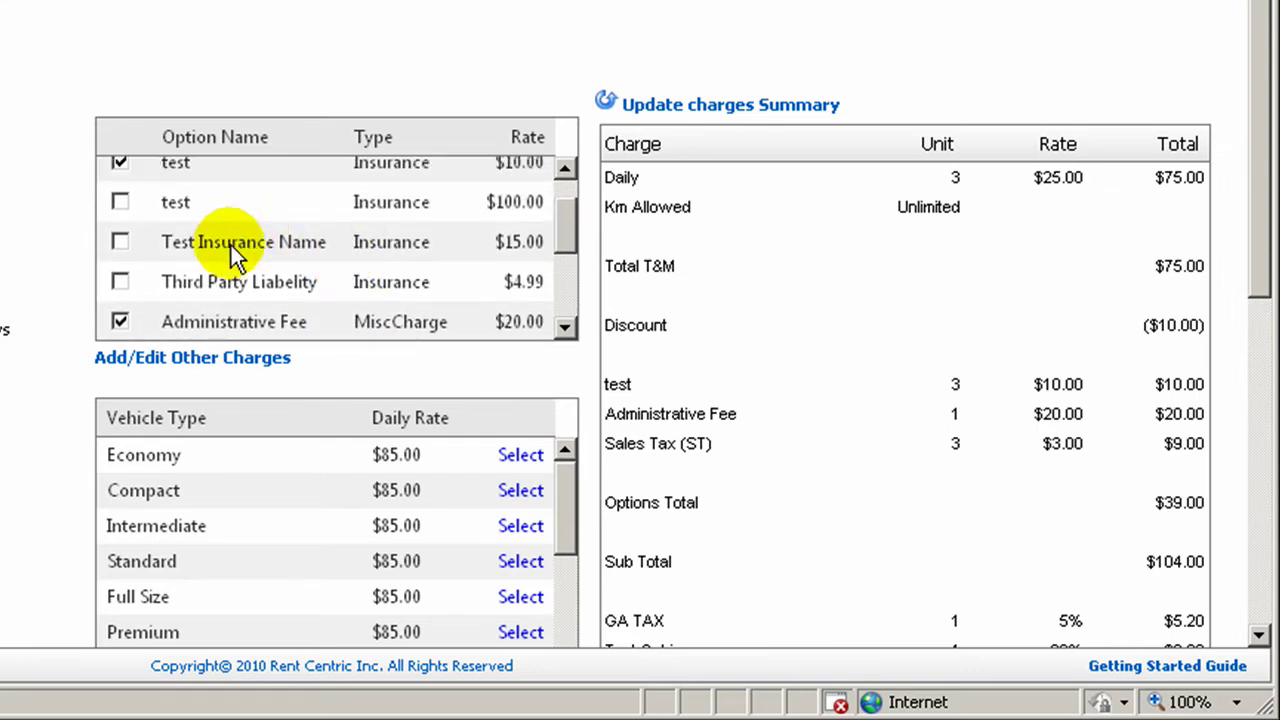
left_click(119, 282)
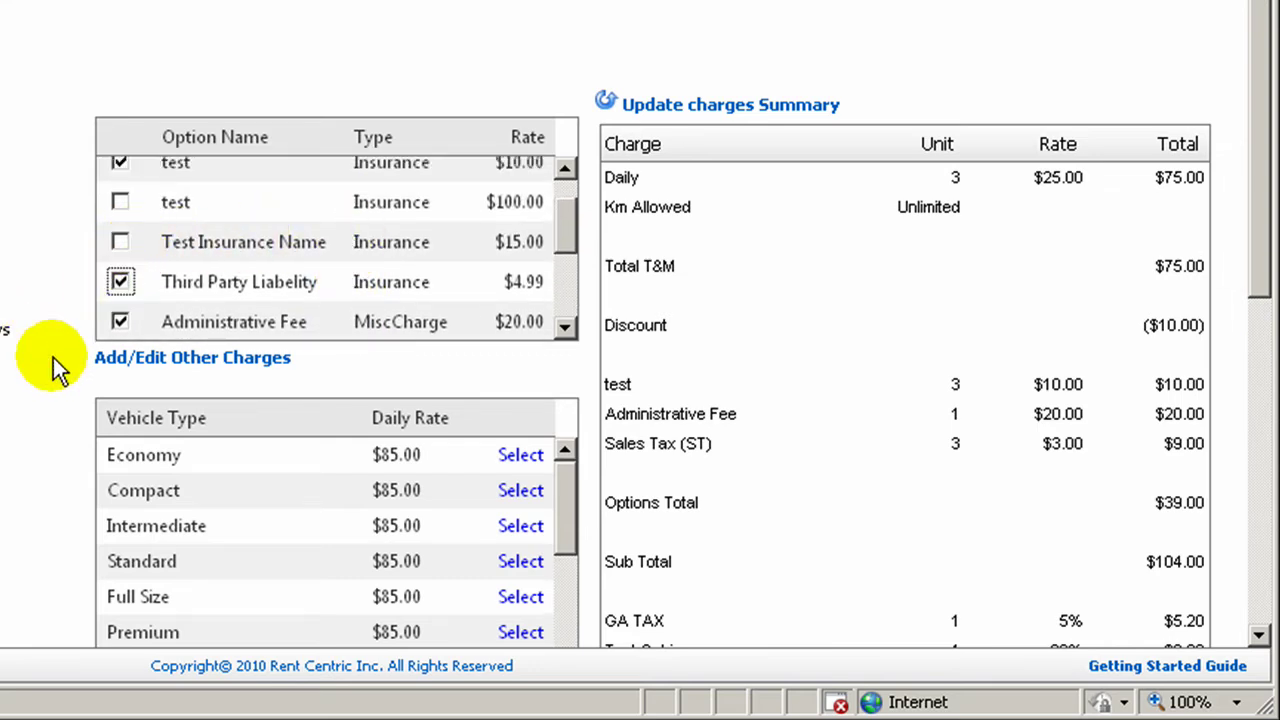
left_click(733, 116)
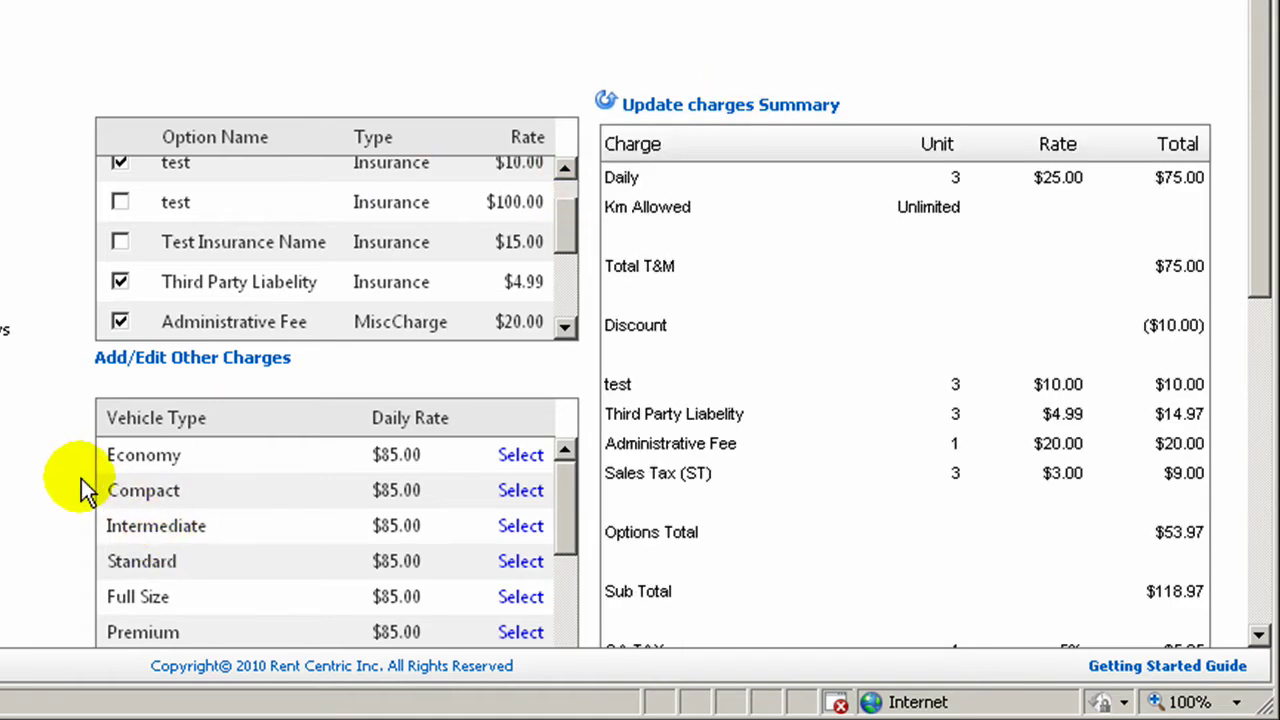
scroll(86, 488, "down", 1)
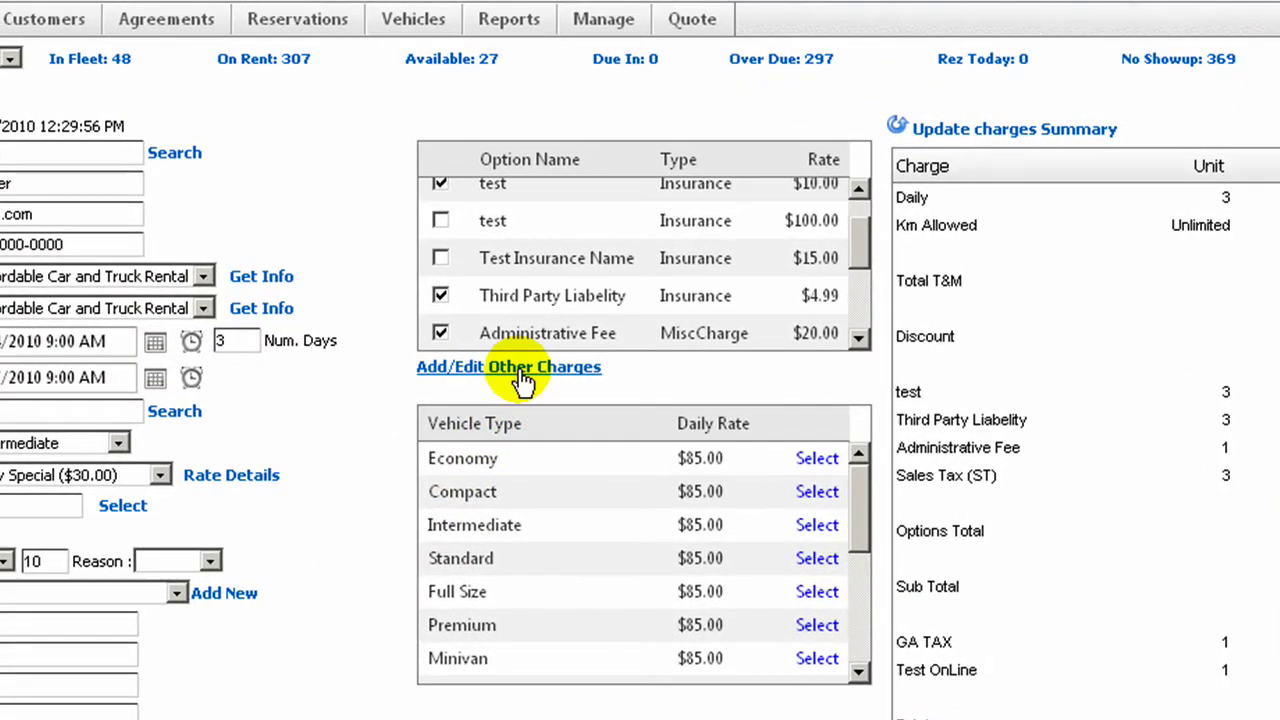
left_click(100, 262)
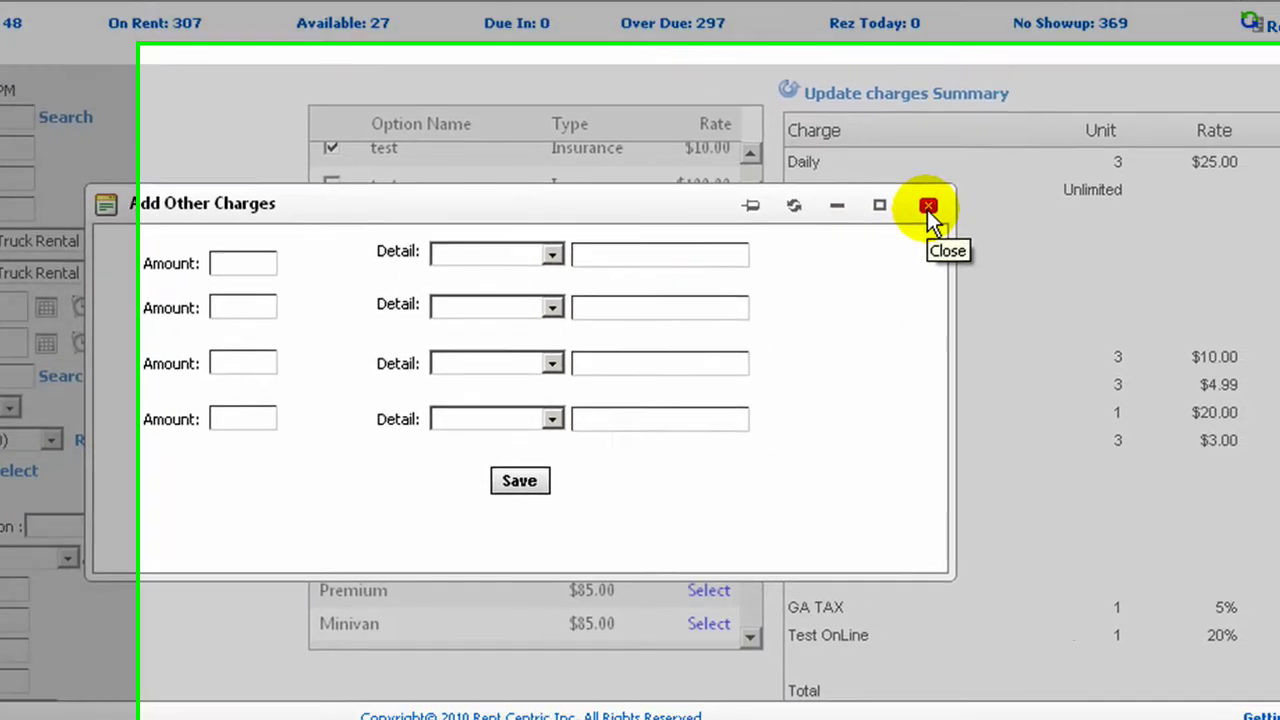
left_click(928, 207)
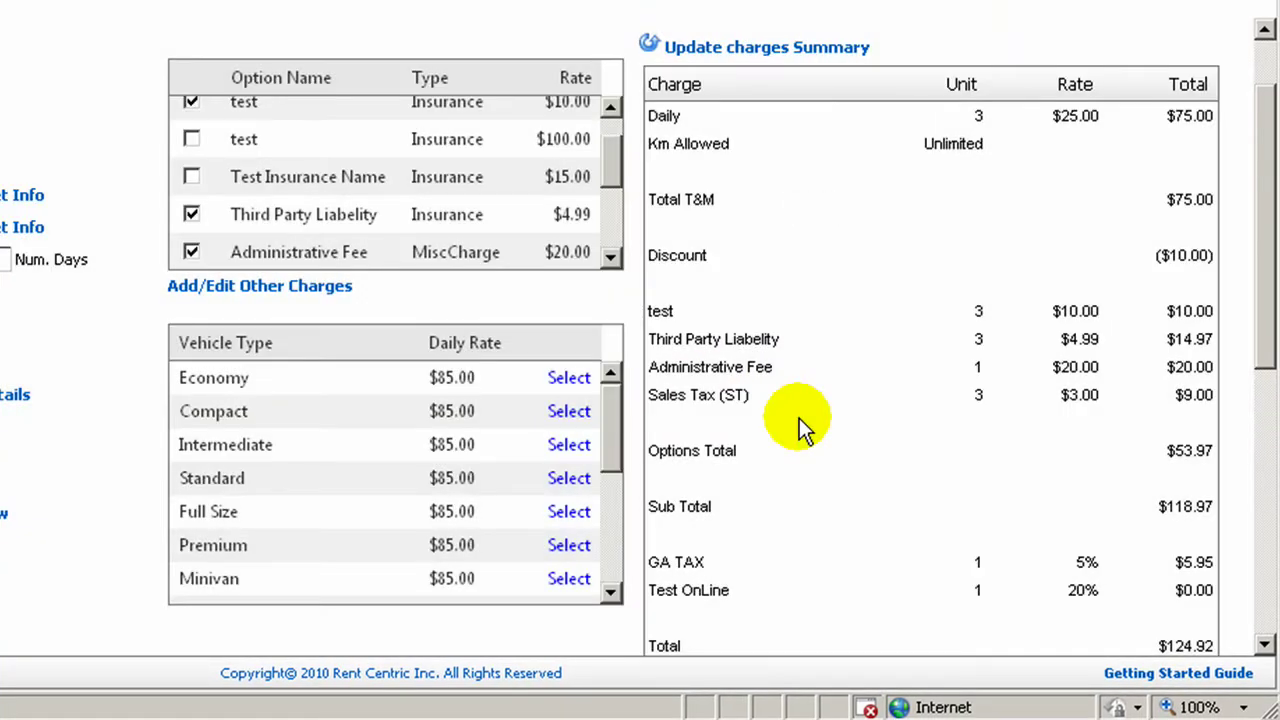
scroll(799, 418, "down", 2)
mouse_move(613, 353)
left_mouse_down()
mouse_move(611, 460)
mouse_move(611, 345)
left_mouse_up()
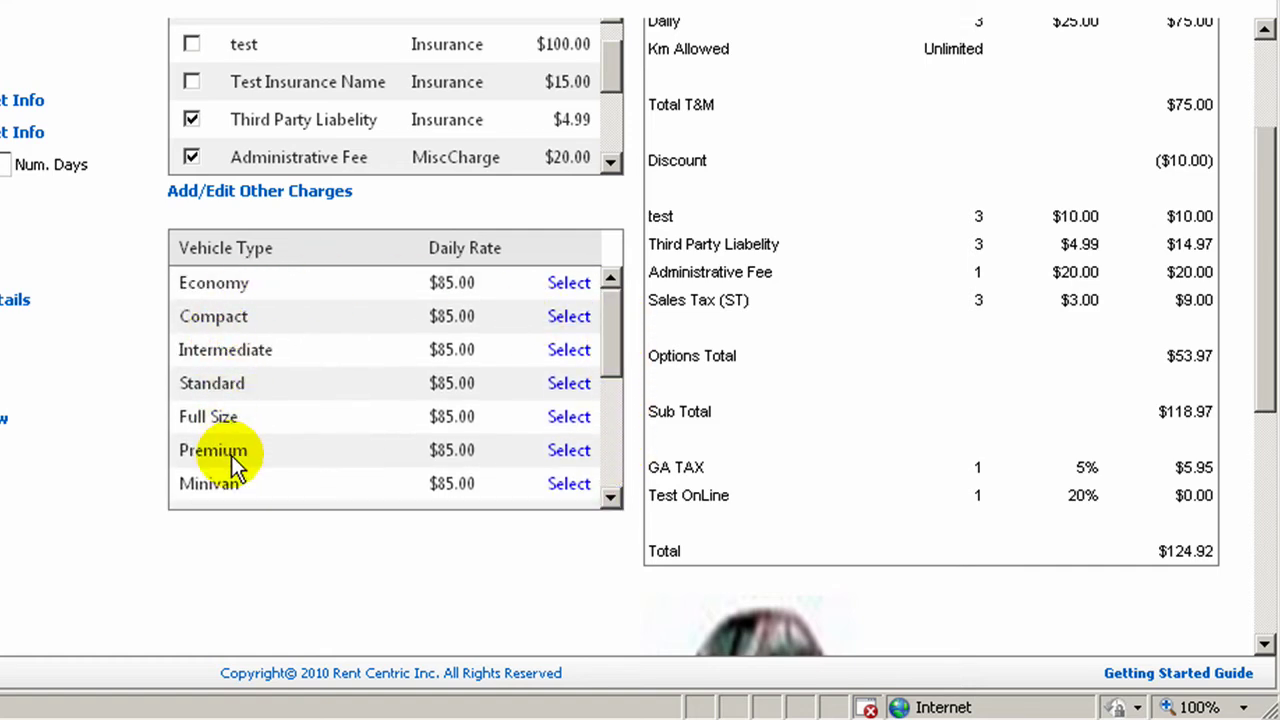
left_click(570, 283)
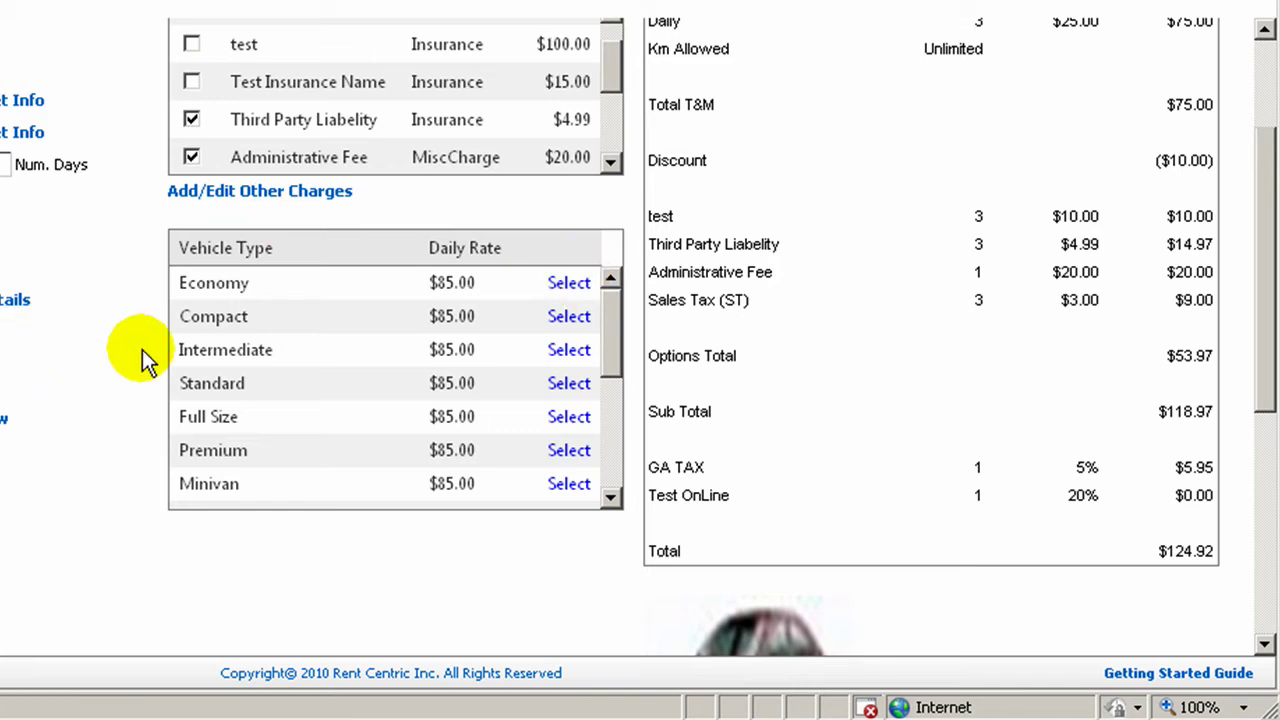
scroll(88, 414, "down", 2)
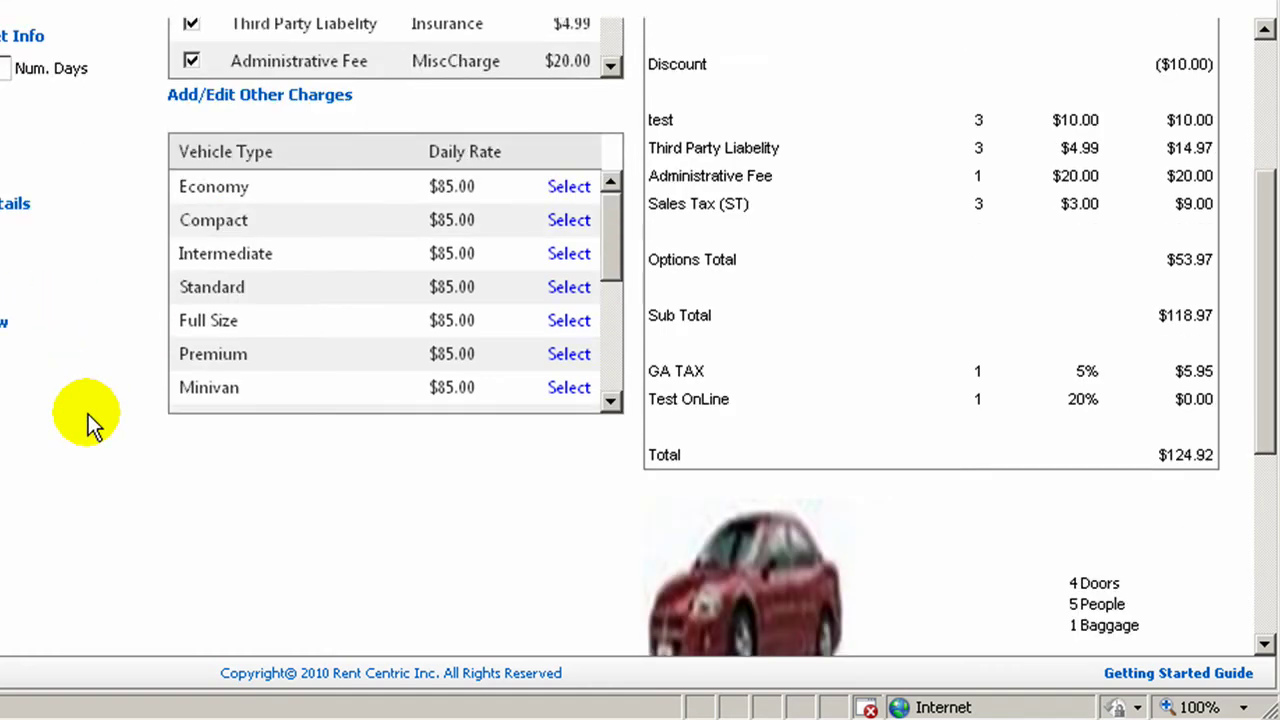
scroll(88, 414, "down", 6)
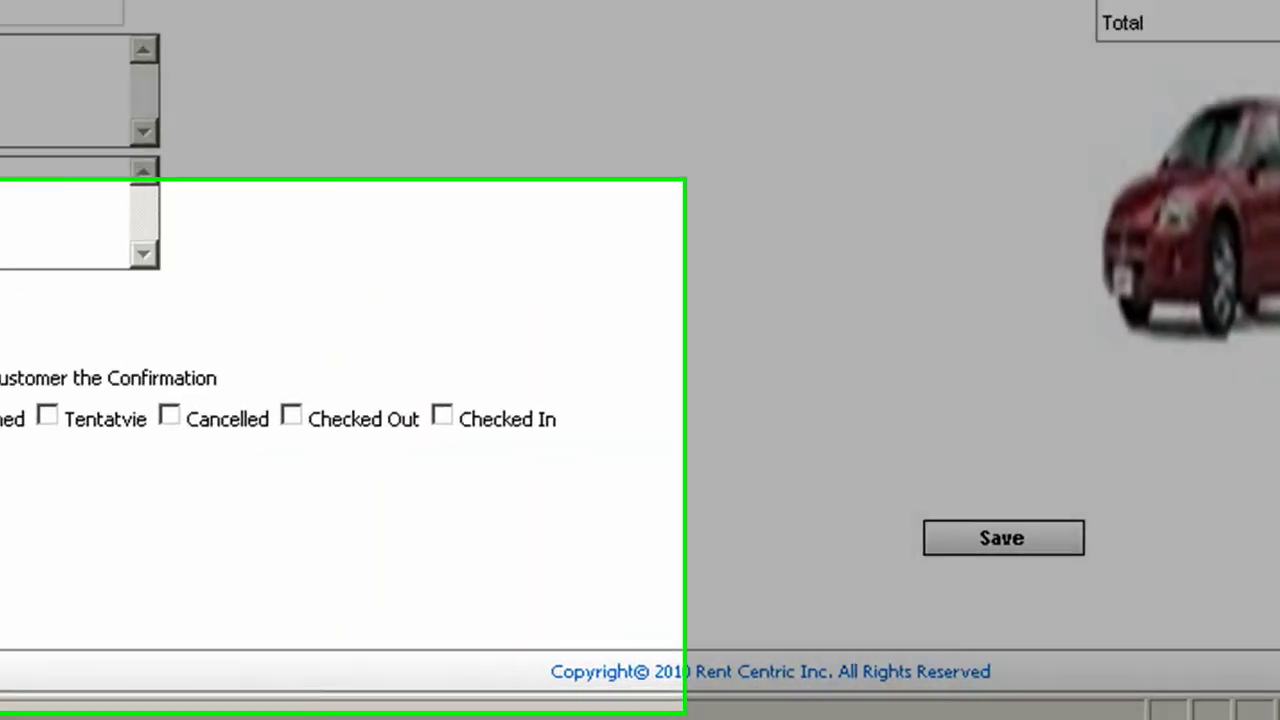
Step: Tick the Confirmed status, leaving Email Customer the Confirmation unticked
left_click(236, 320)
left_click(238, 262)
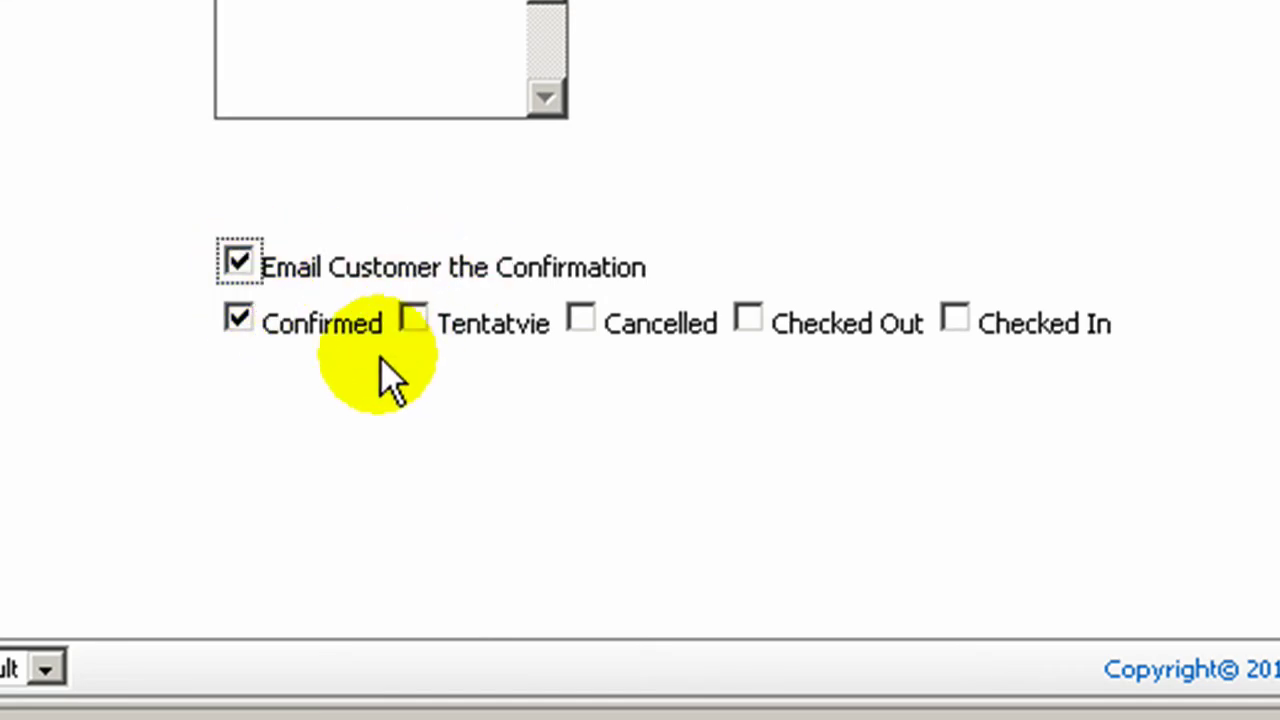
left_click(242, 262)
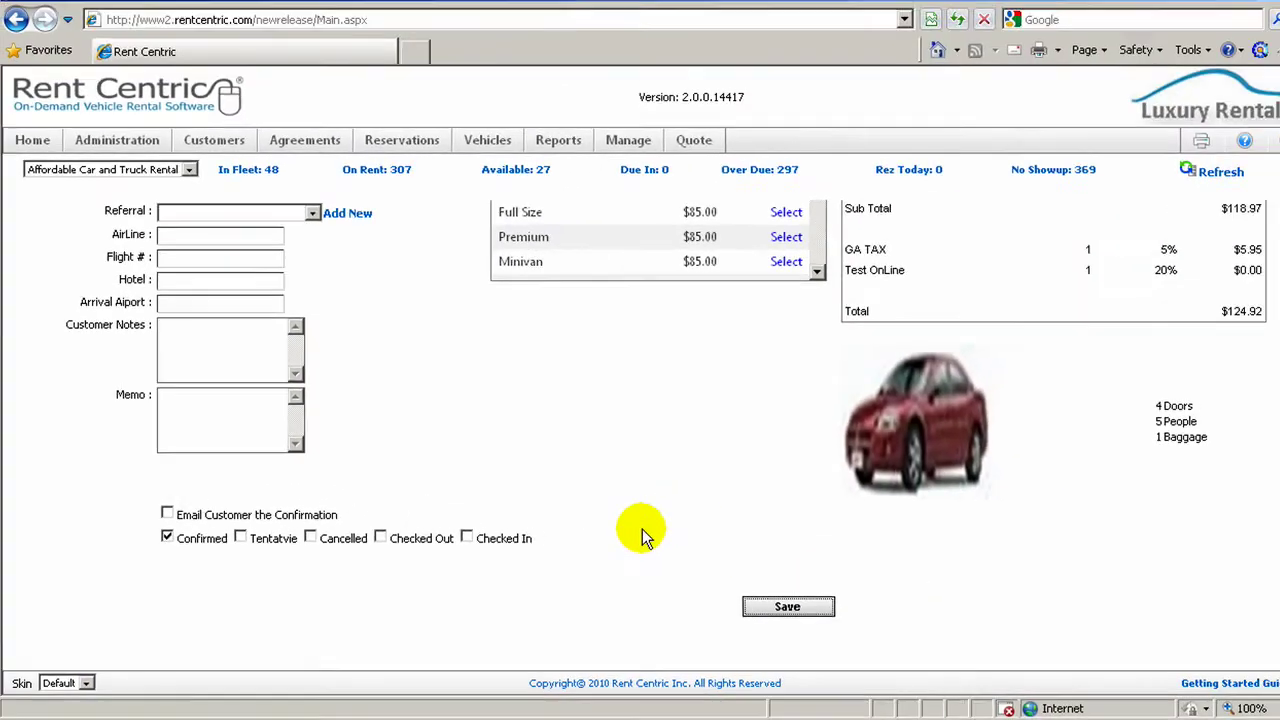